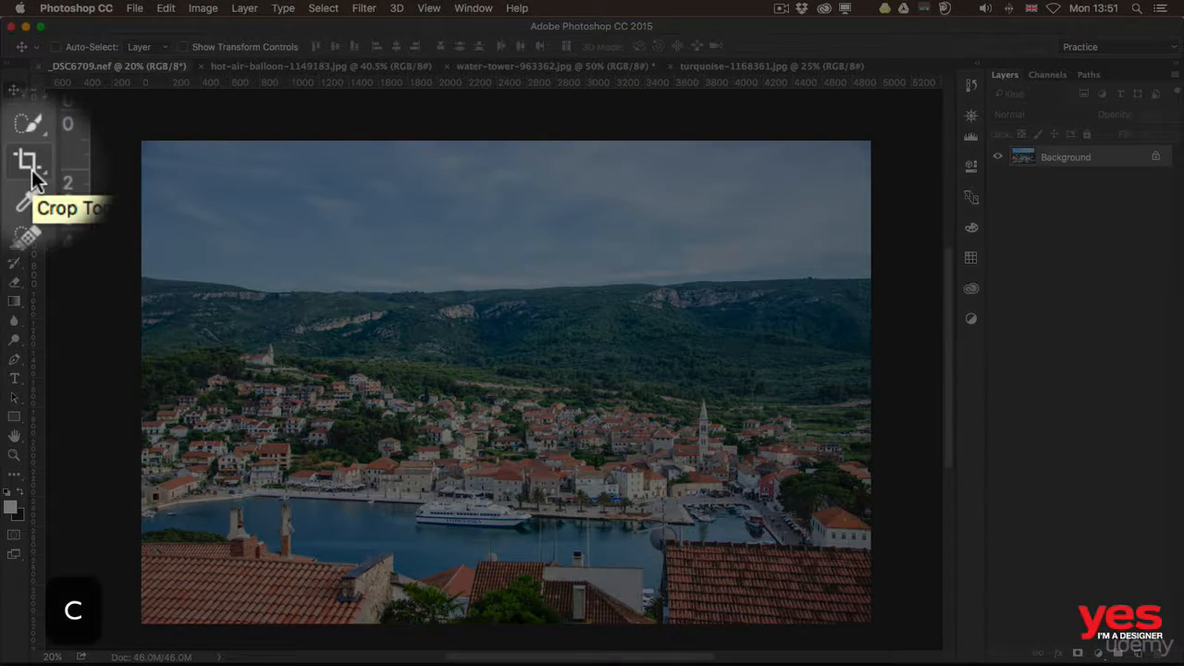
- Crop the harbour photo to a smaller frame on all sides with Delete Cropped Pixels turned off
{"action": "key", "text": "c"}
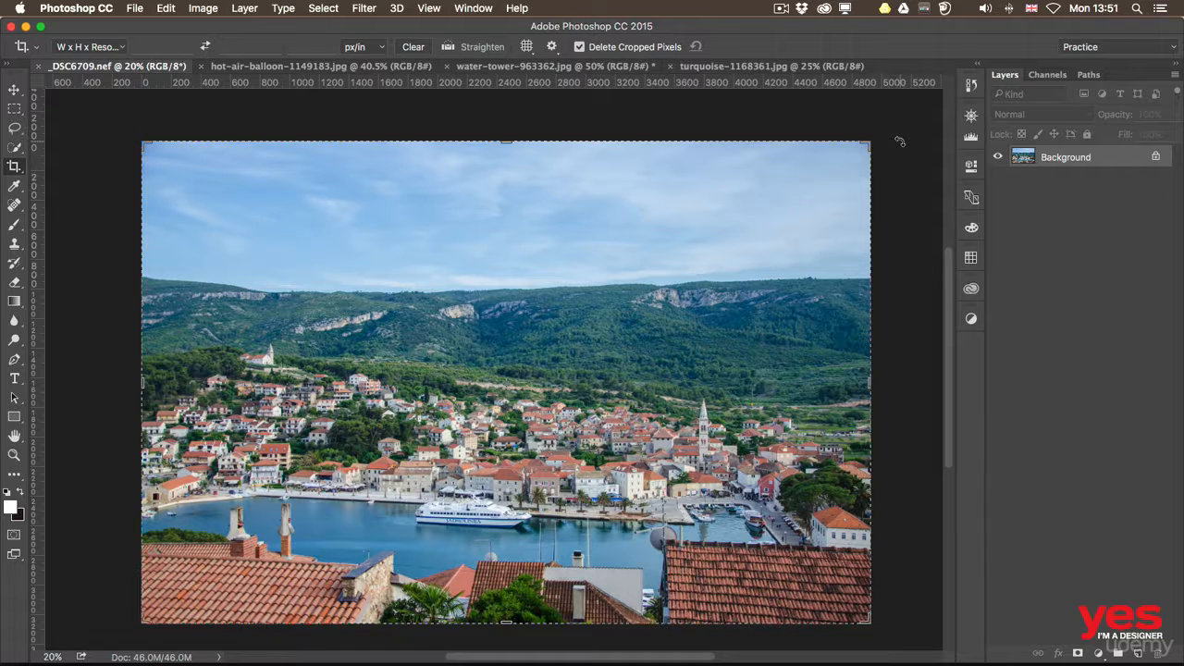
{"action": "left_click_drag", "start_coordinate": [870, 142], "coordinate": [791, 200]}
{"action": "left_click_drag", "start_coordinate": [575, 404], "coordinate": [521, 431]}
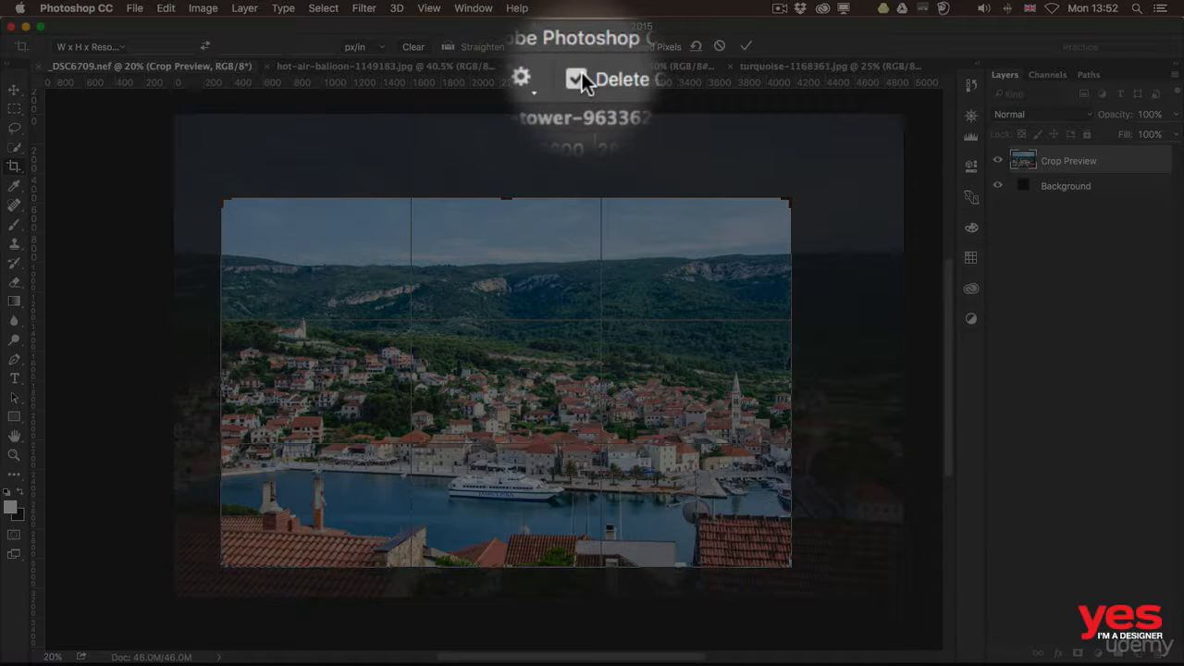
{"action": "left_click", "coordinate": [582, 74]}
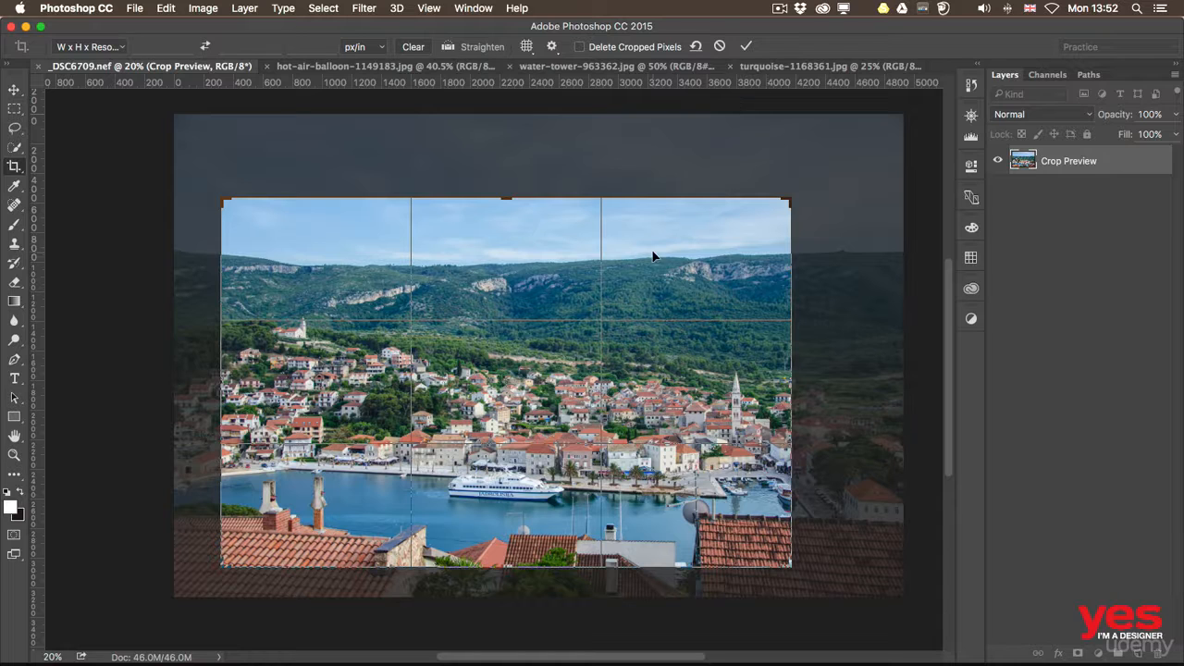
{"action": "key", "text": "Return"}
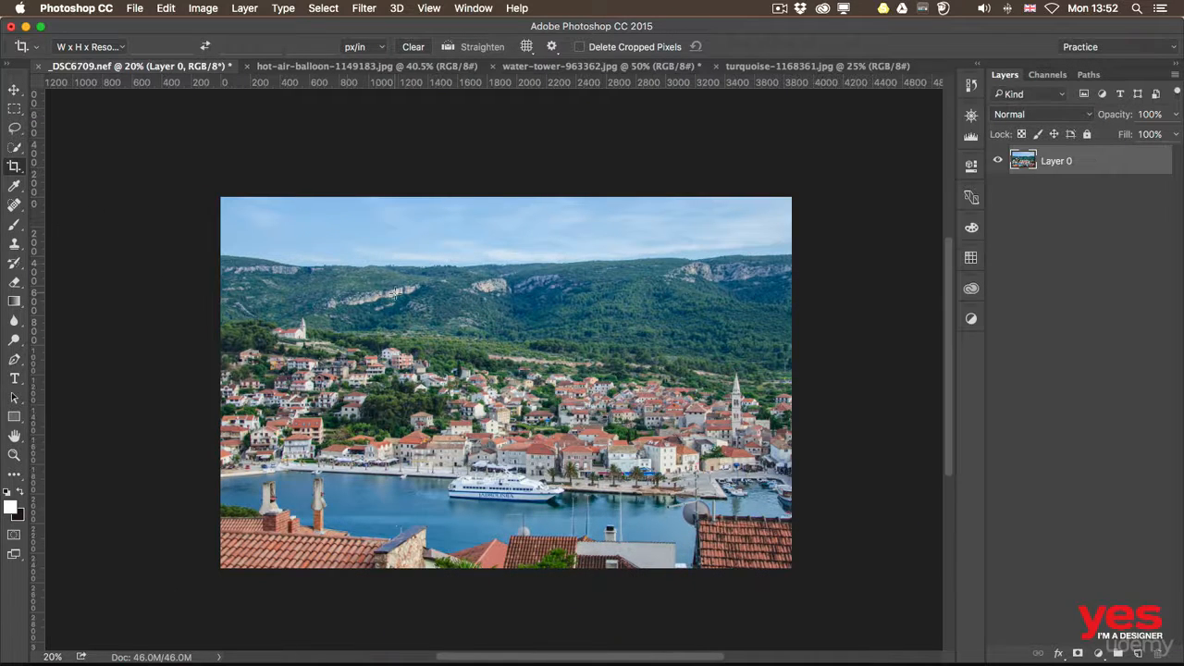
- Reopen the harbour photo's crop, widen both sides to the full image width and trim the lower edge slightly
{"action": "left_click", "coordinate": [418, 308]}
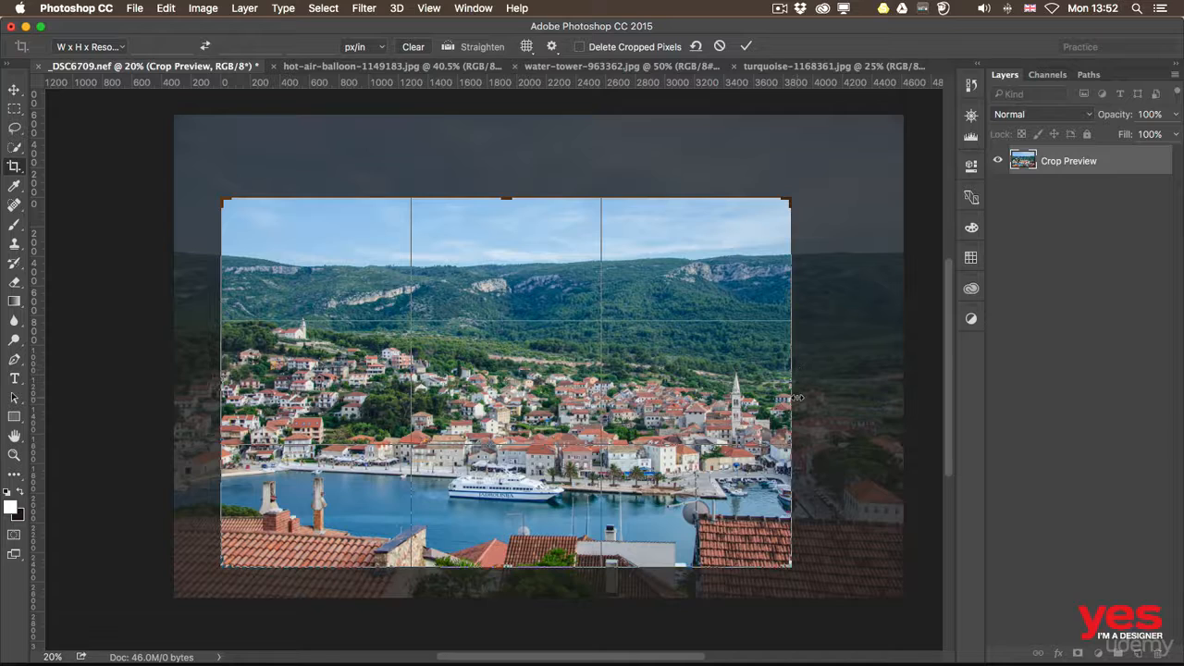
{"action": "left_click_drag", "start_coordinate": [792, 395], "coordinate": [852, 396]}
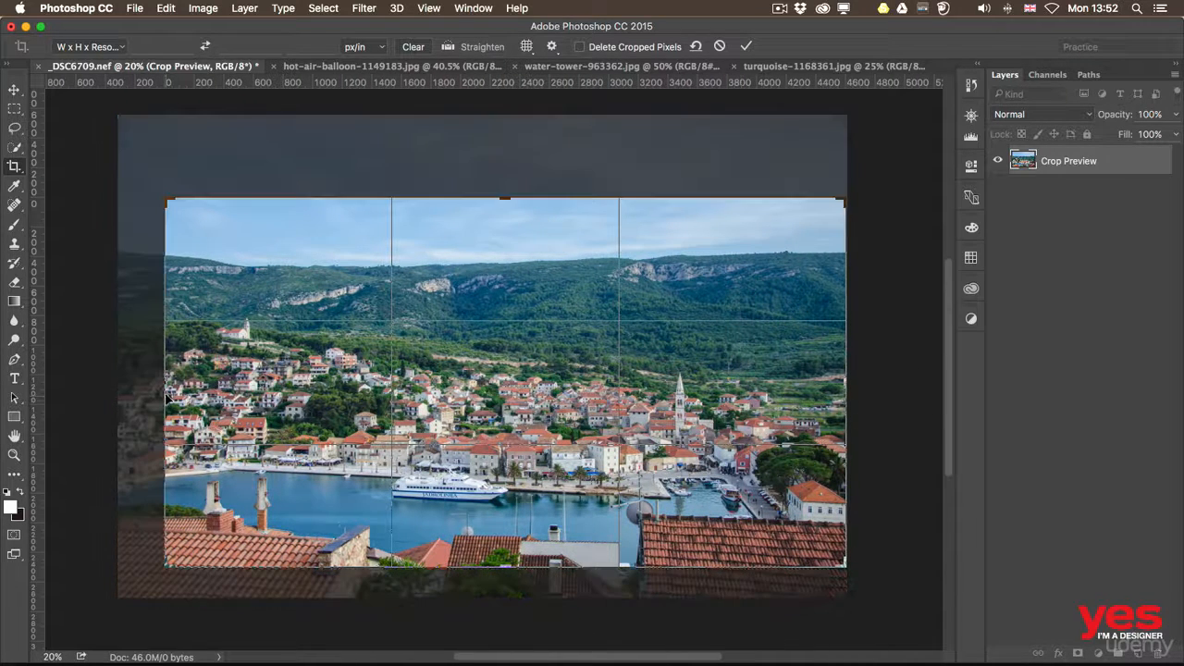
{"action": "left_click_drag", "start_coordinate": [166, 392], "coordinate": [141, 386]}
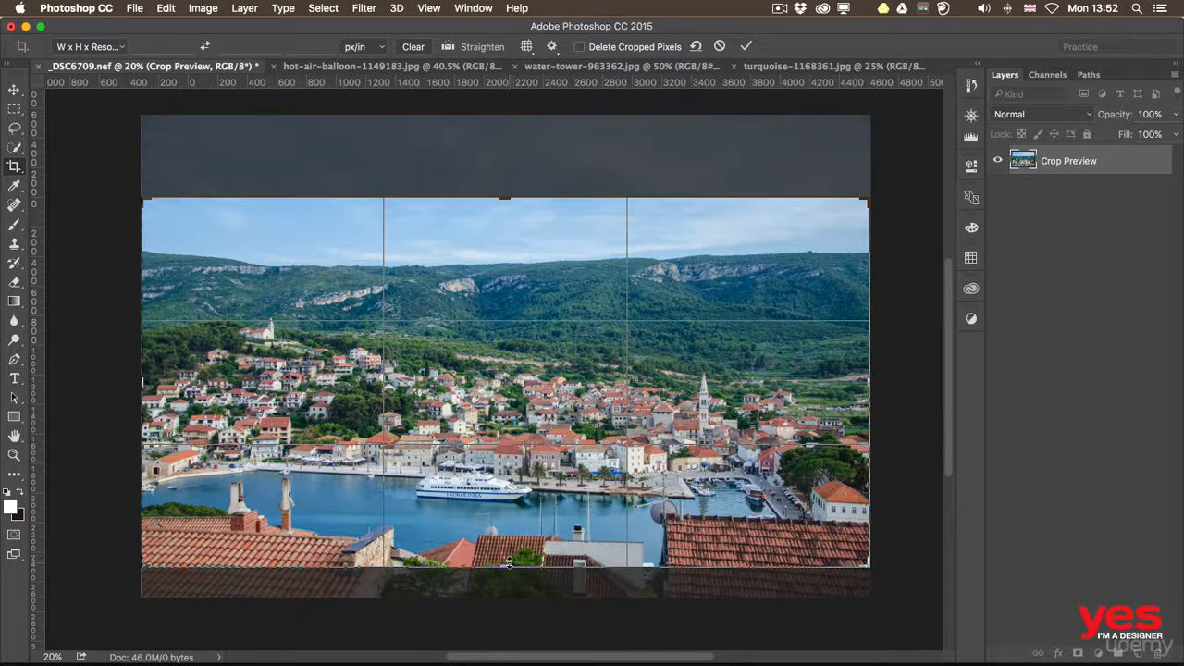
{"action": "left_click_drag", "start_coordinate": [509, 563], "coordinate": [505, 557]}
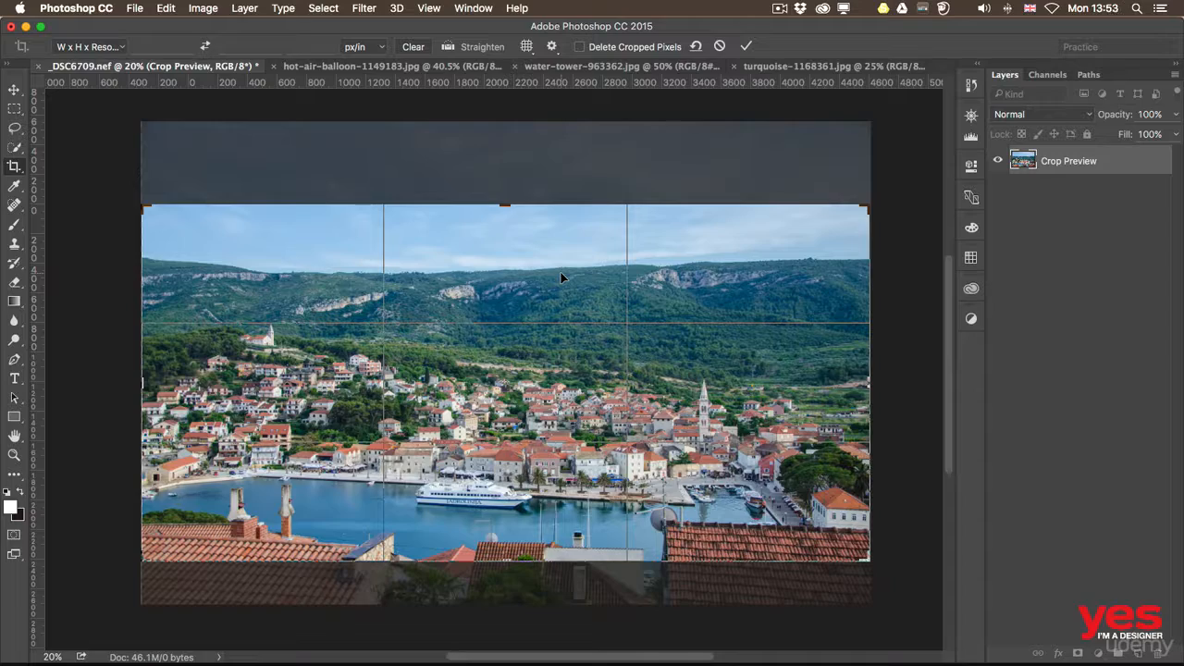
- Set the crop ratio to 1 : 1 (Square), shrink the frame and reposition the photo inside it around the ship and town
{"action": "left_click", "coordinate": [117, 46]}
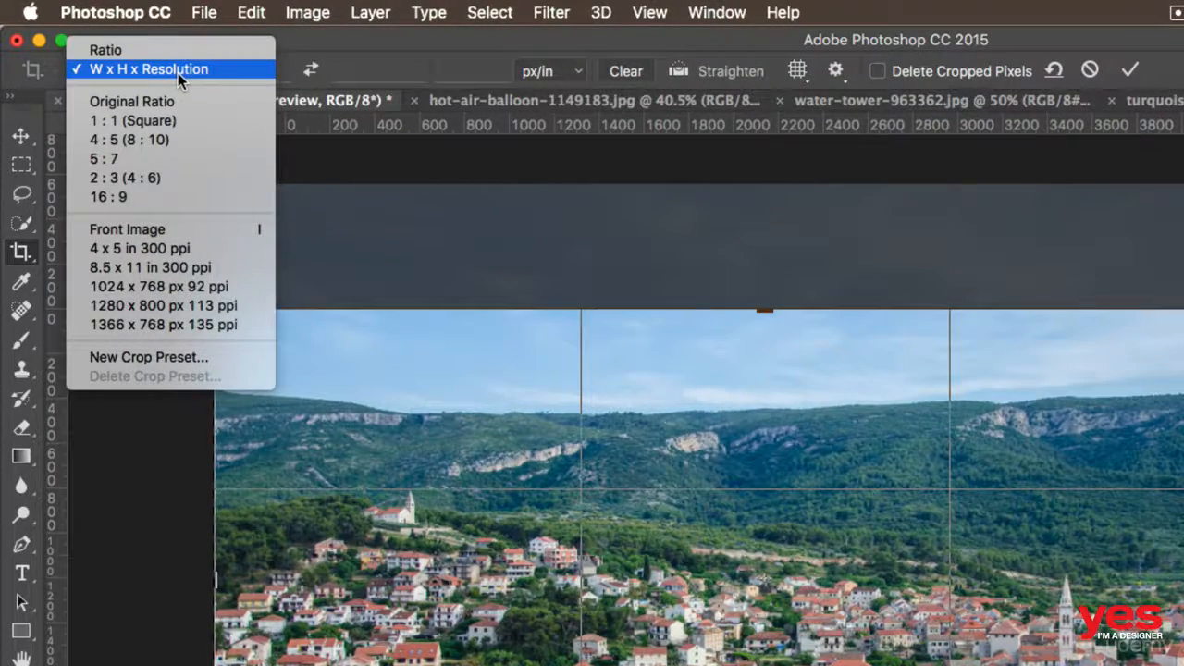
{"action": "left_click", "coordinate": [118, 121]}
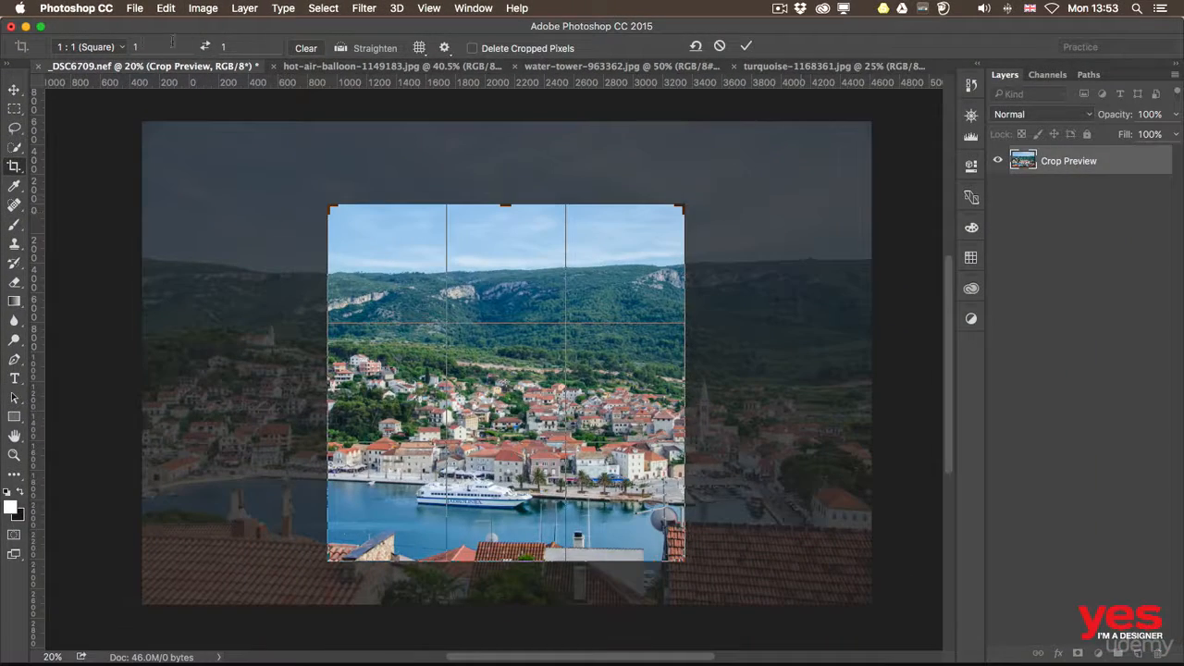
{"action": "left_click_drag", "start_coordinate": [686, 207], "coordinate": [692, 236]}
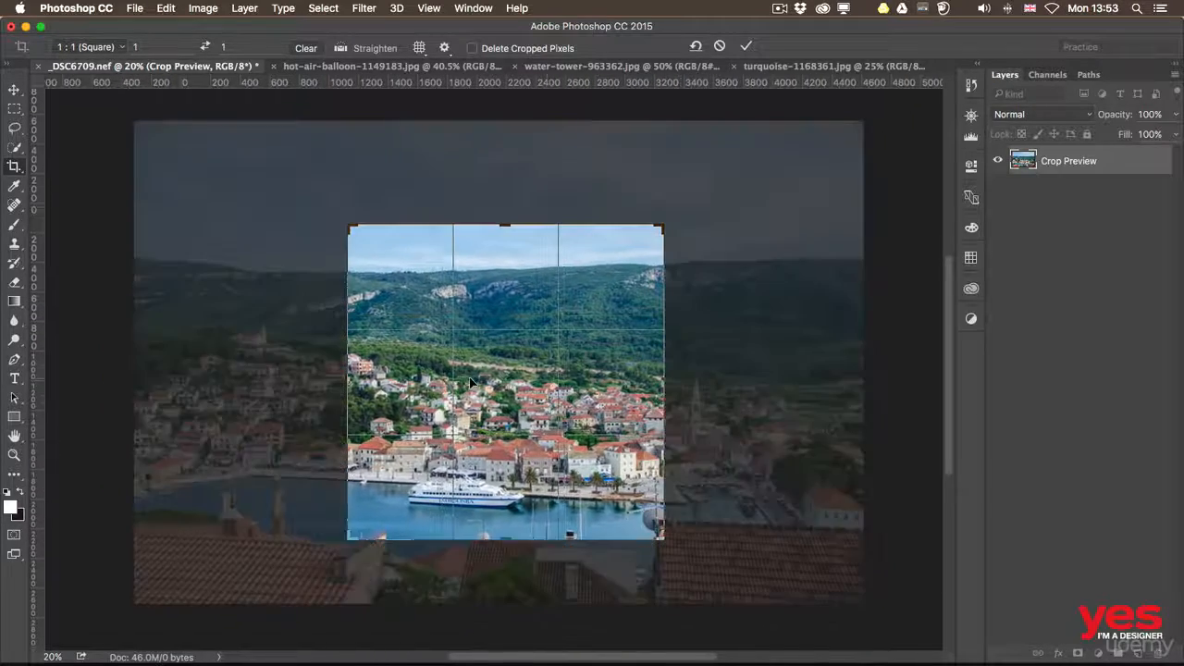
{"action": "left_click_drag", "start_coordinate": [494, 373], "coordinate": [445, 353]}
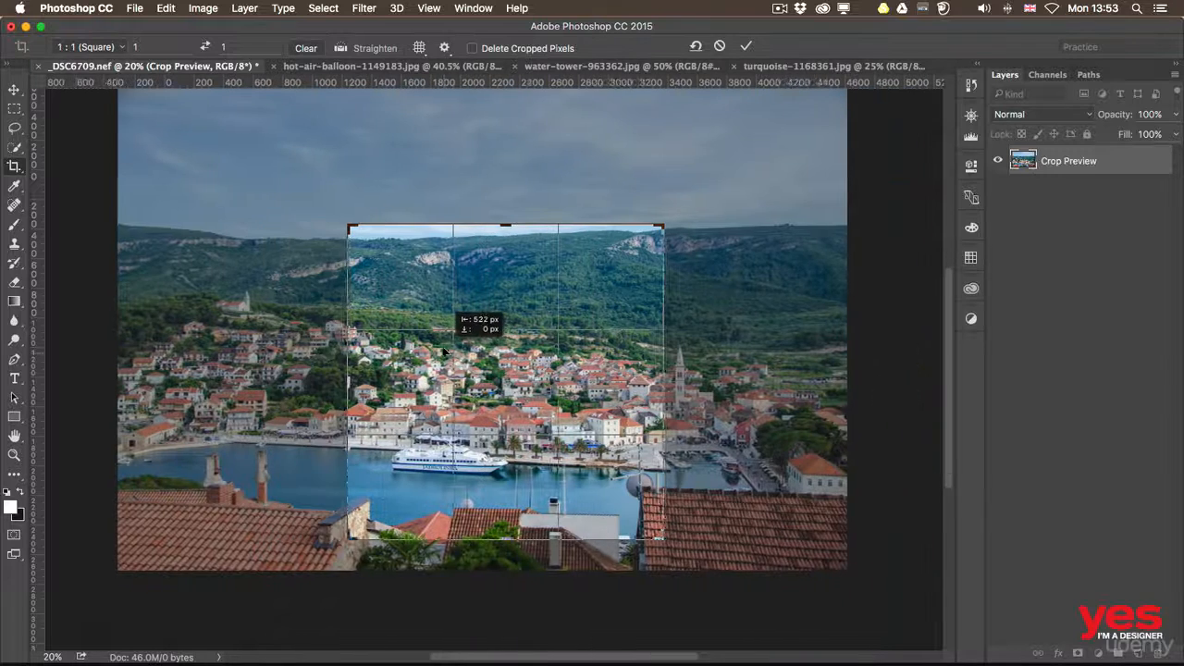
- Try the 5 : 7 crop ratio, then switch the frame to 4 : 5 (8 : 10)
{"action": "left_click", "coordinate": [123, 49]}
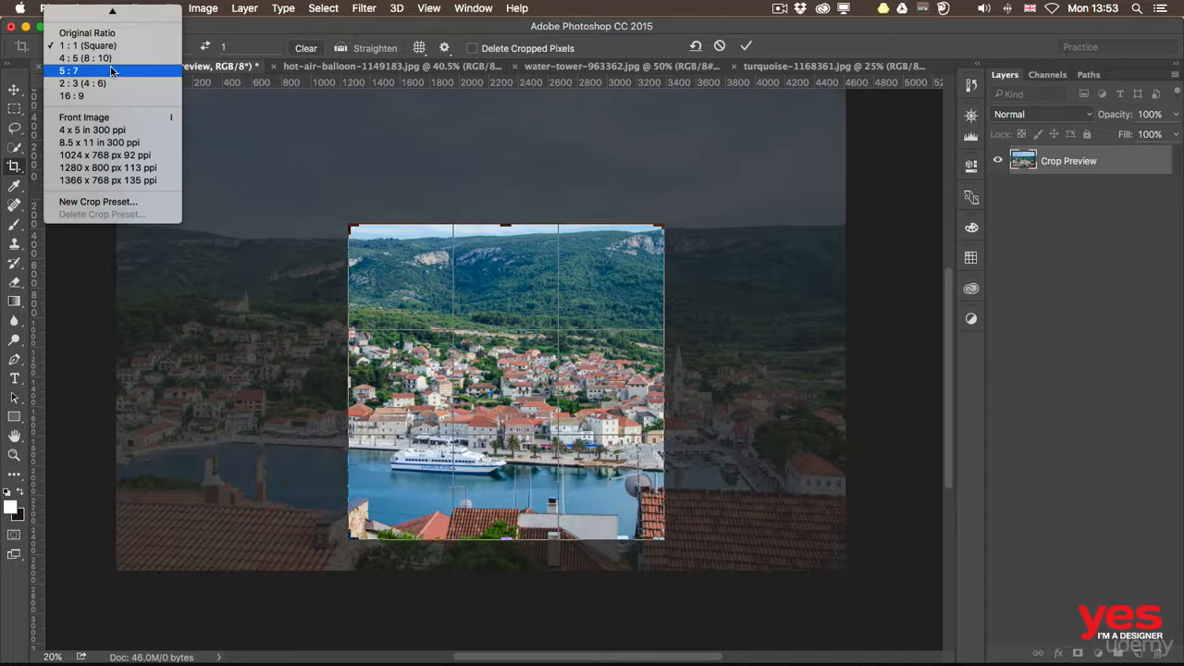
{"action": "left_click", "coordinate": [97, 73]}
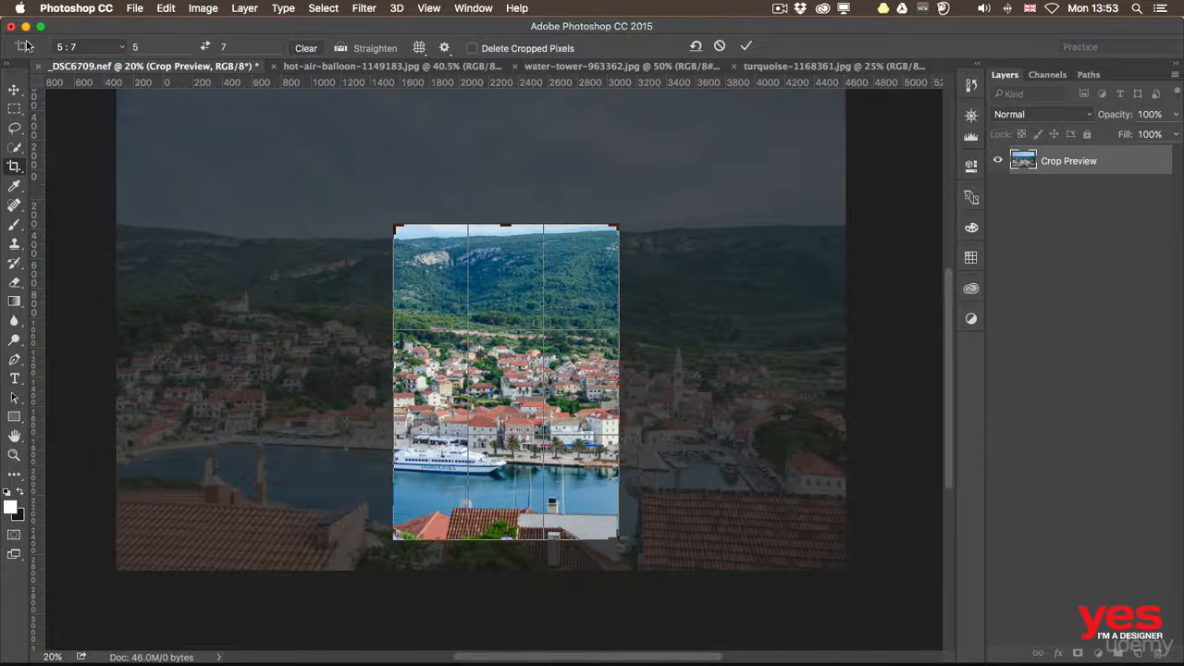
{"action": "left_click", "coordinate": [82, 46]}
{"action": "scroll", "coordinate": [83, 46], "scroll_direction": "up", "scroll_amount": 3}
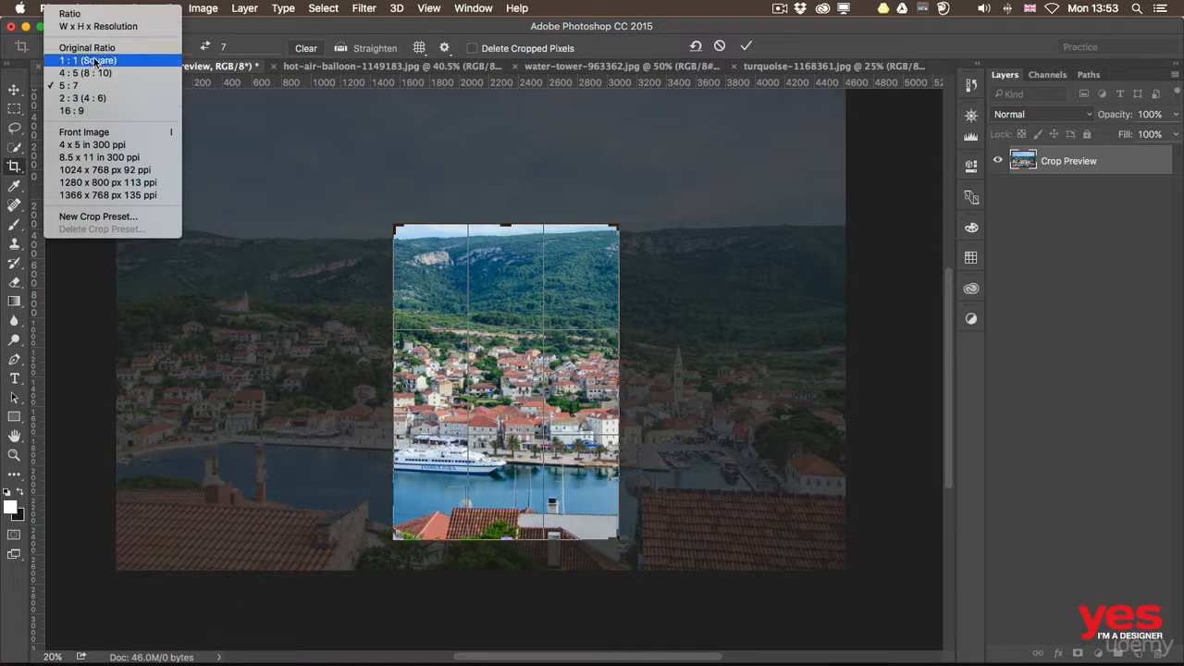
{"action": "left_click", "coordinate": [90, 74]}
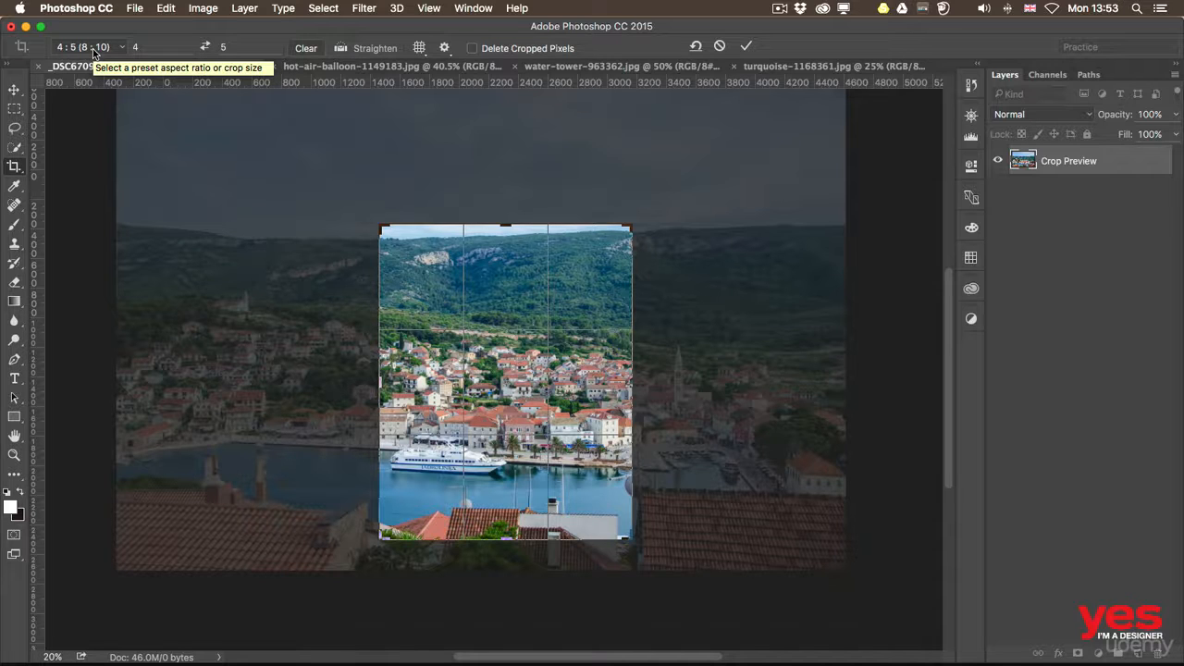
- Swap the crop ratio's width and height back and forth, ending with a landscape 5 by 4 frame
{"action": "left_click", "coordinate": [205, 48]}
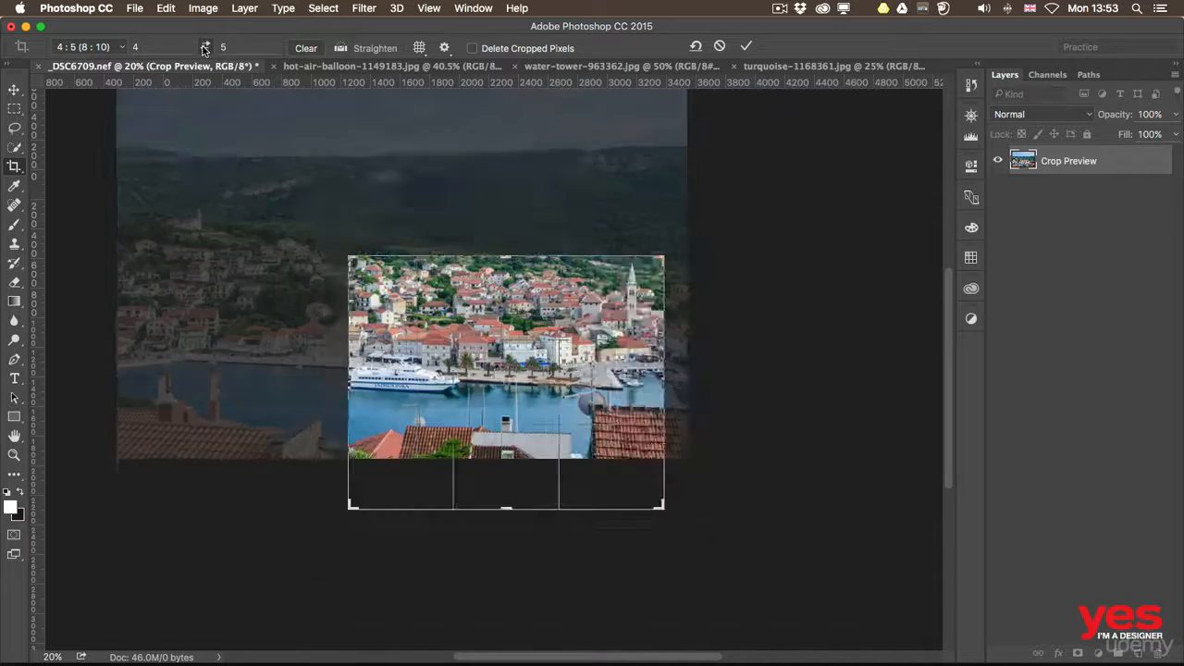
{"action": "left_click", "coordinate": [204, 47]}
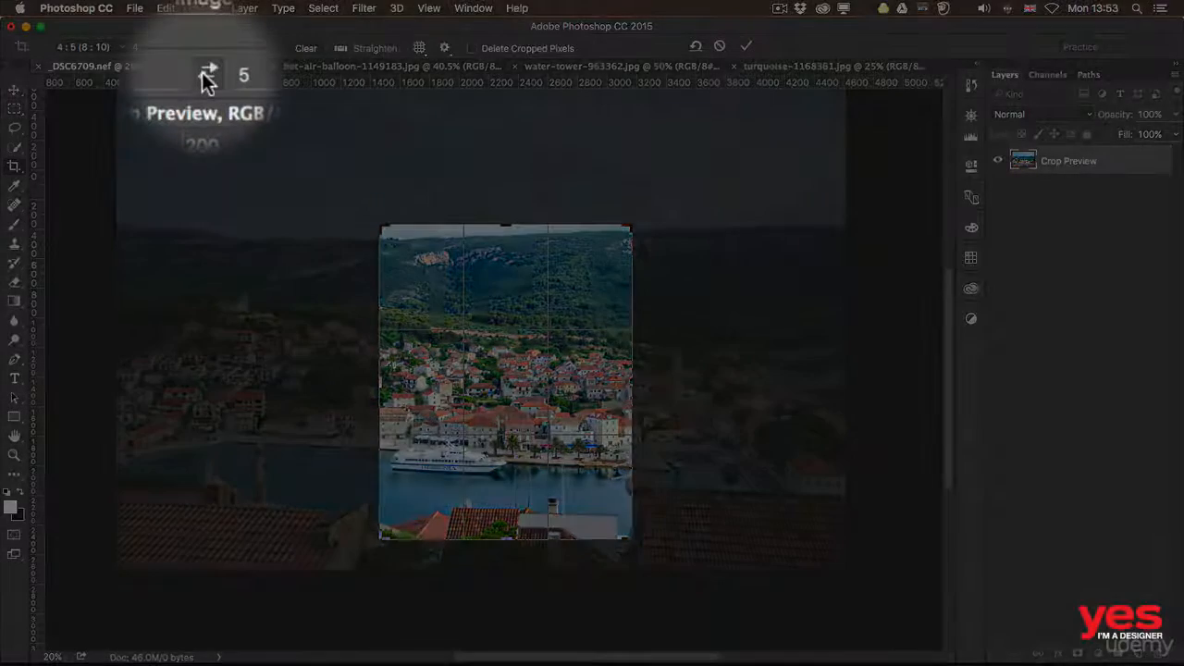
{"action": "left_click", "coordinate": [205, 47]}
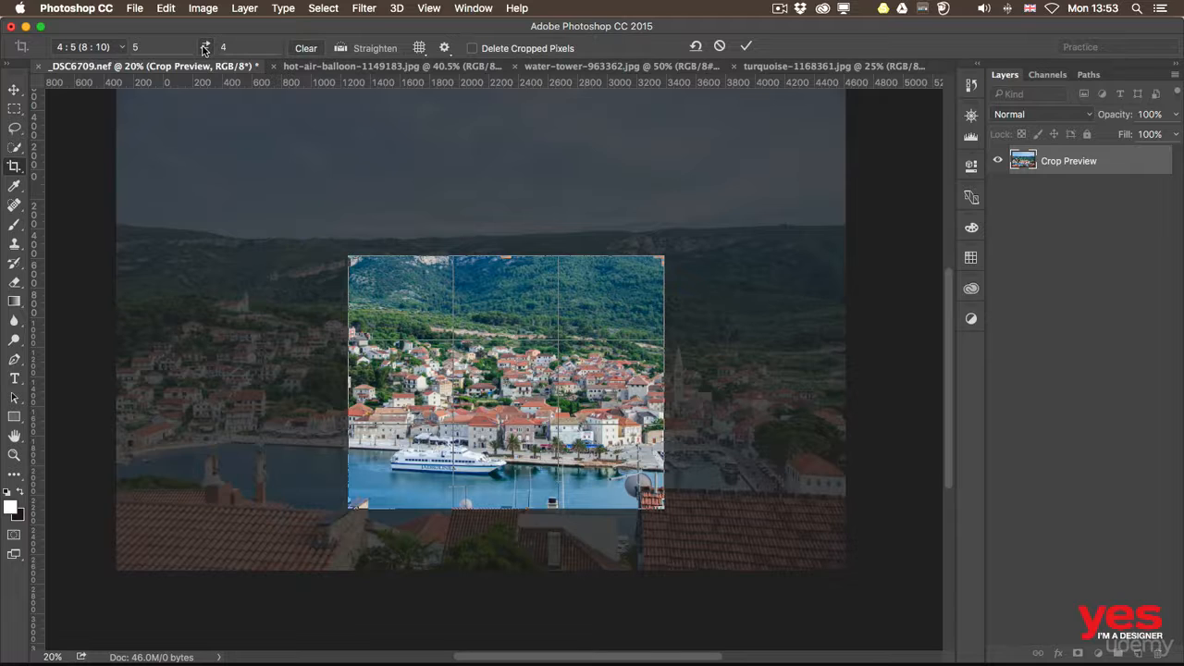
- Switch the crop to W x H x Resolution, enlarge the frame freely from its corners and apply it to the harbour photo
{"action": "left_click", "coordinate": [81, 46]}
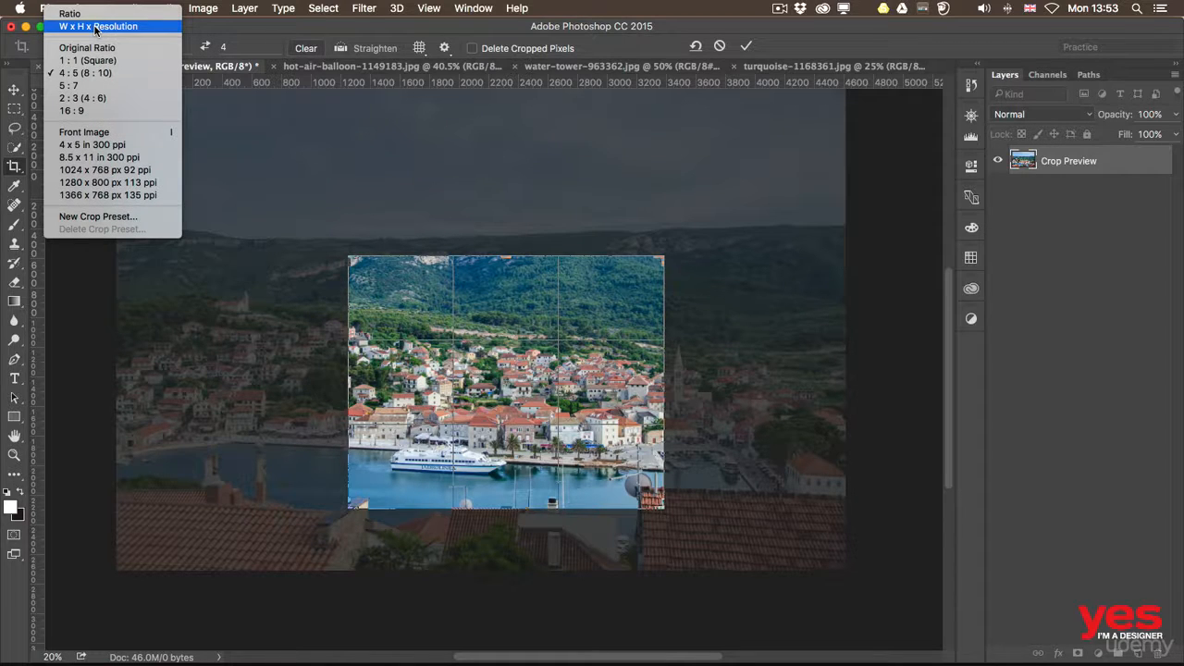
{"action": "left_click", "coordinate": [96, 26]}
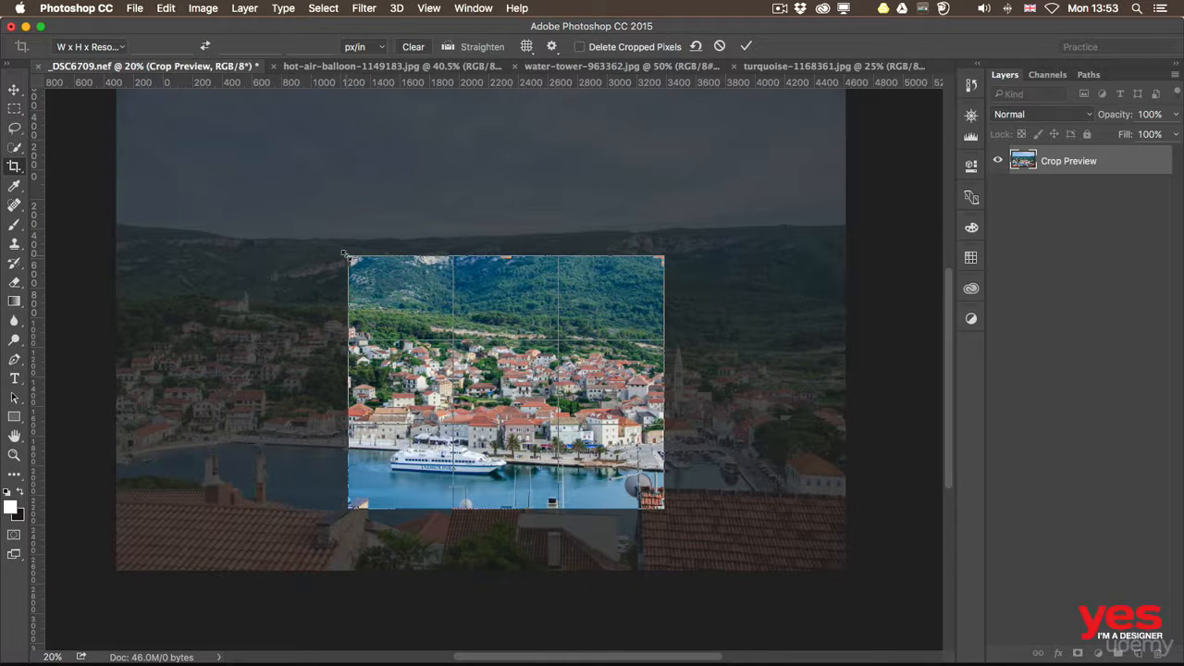
{"action": "left_click_drag", "start_coordinate": [349, 257], "coordinate": [277, 193]}
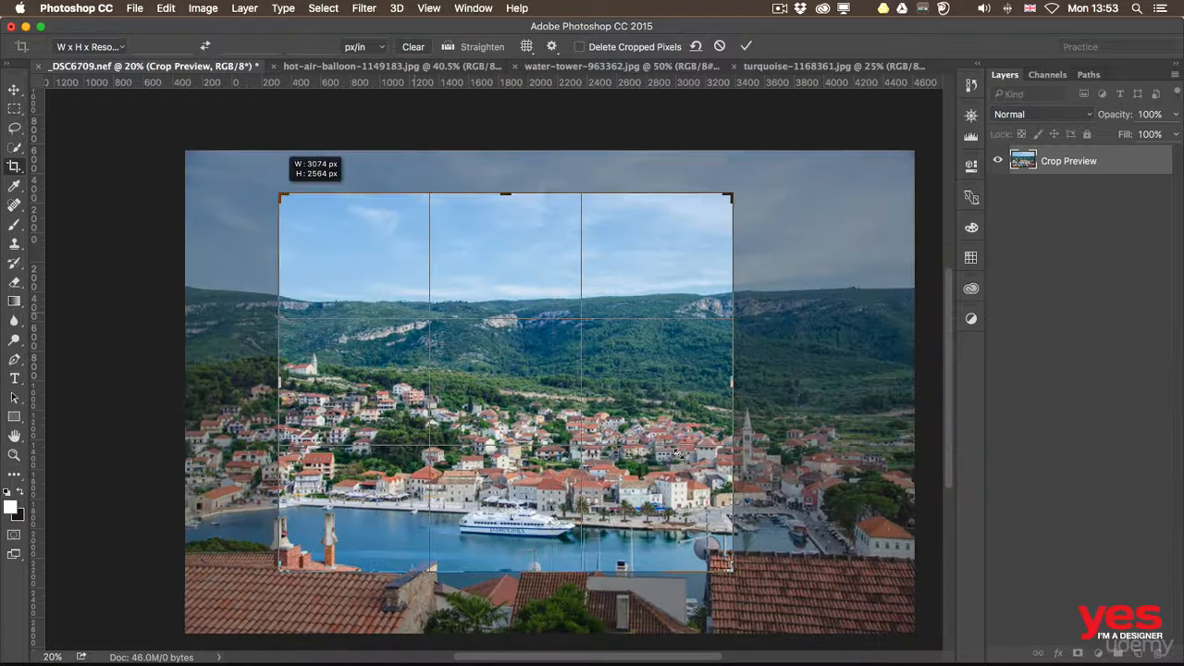
{"action": "left_click_drag", "start_coordinate": [743, 570], "coordinate": [784, 577]}
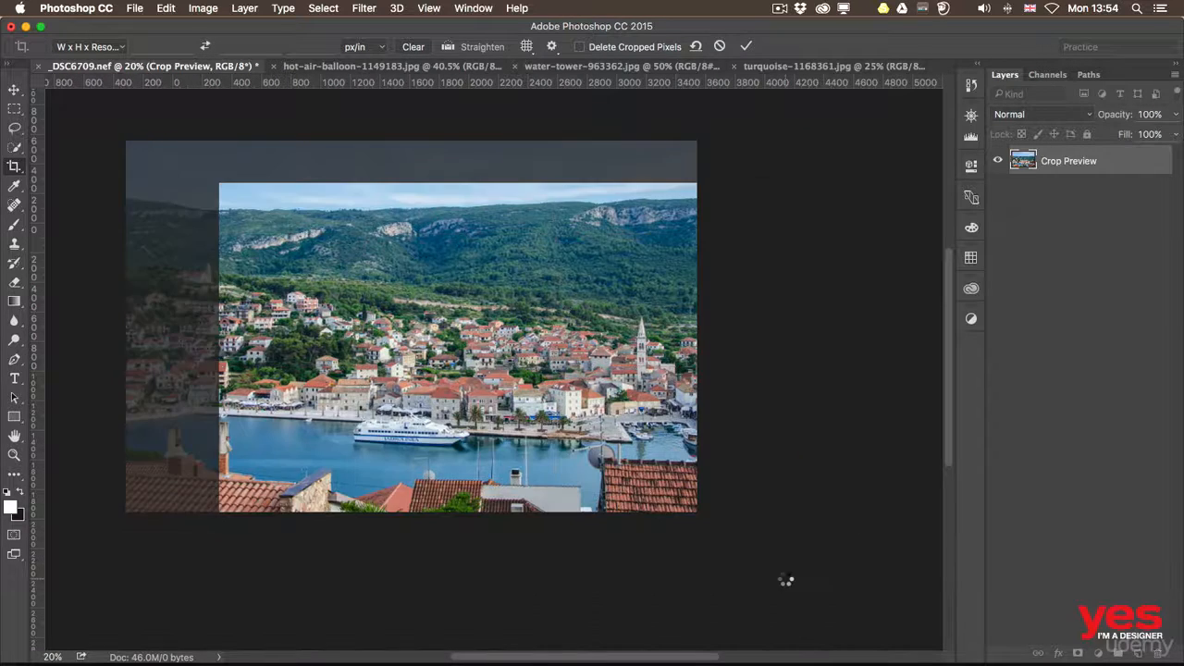
{"action": "key", "text": "Return"}
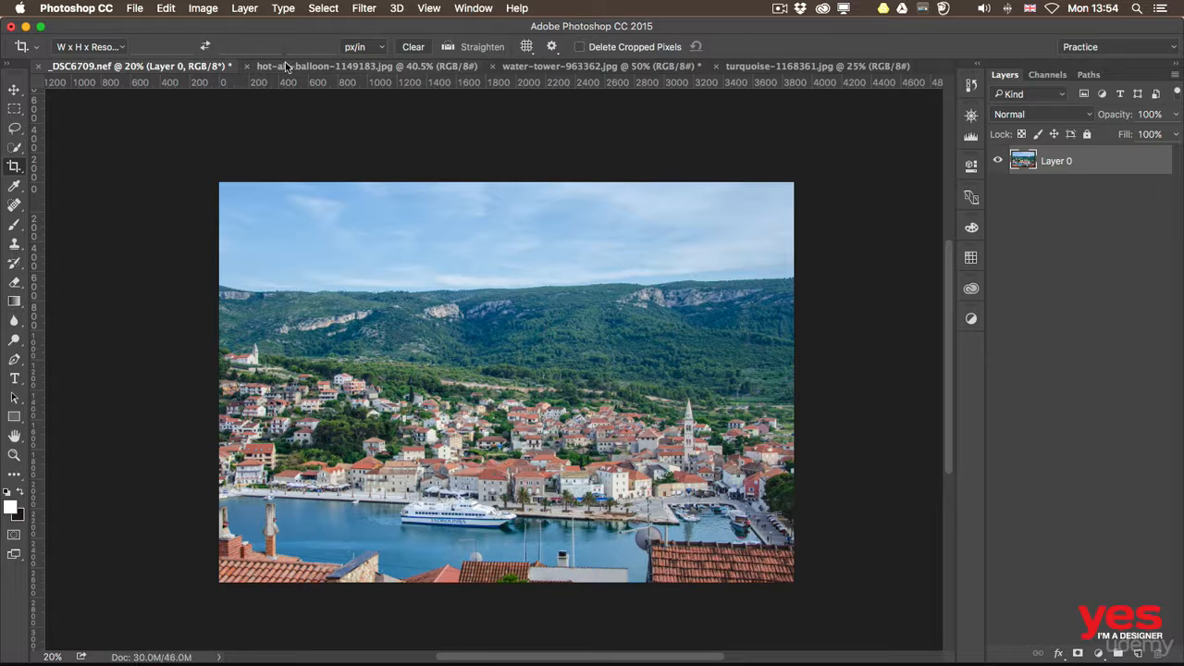
- In the hot-air-balloon photo, trim the sky from above and the water to just below the balloon's reflection
{"action": "left_click", "coordinate": [287, 66]}
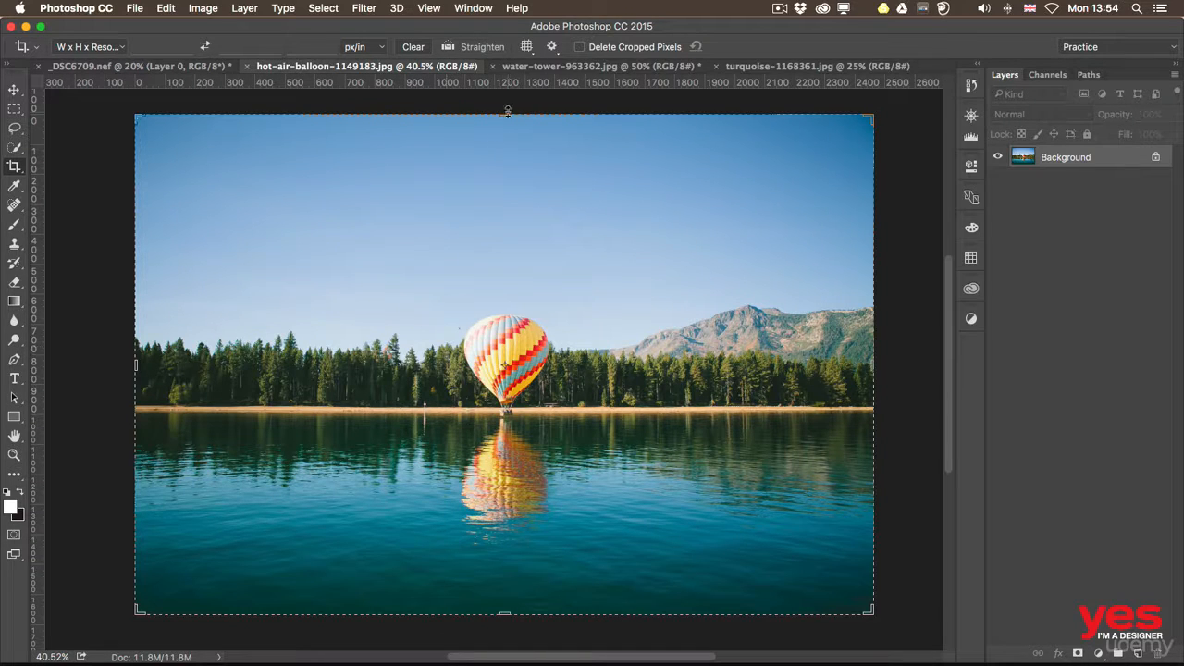
{"action": "left_click_drag", "start_coordinate": [505, 115], "coordinate": [505, 139]}
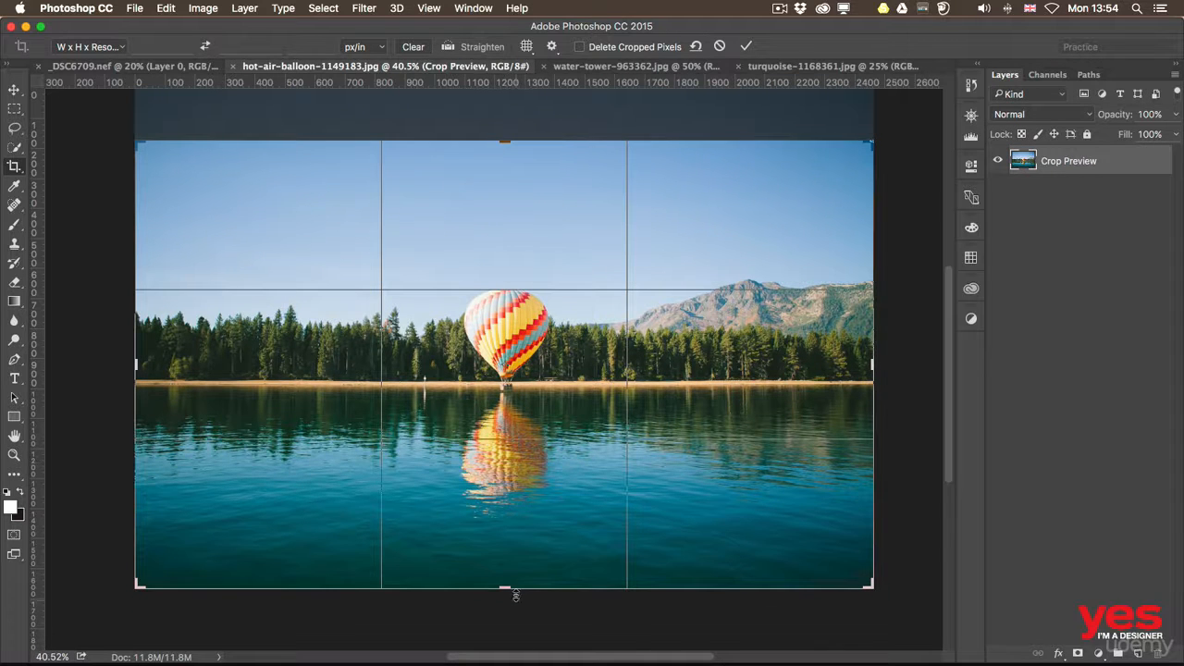
{"action": "left_click_drag", "start_coordinate": [508, 587], "coordinate": [508, 506]}
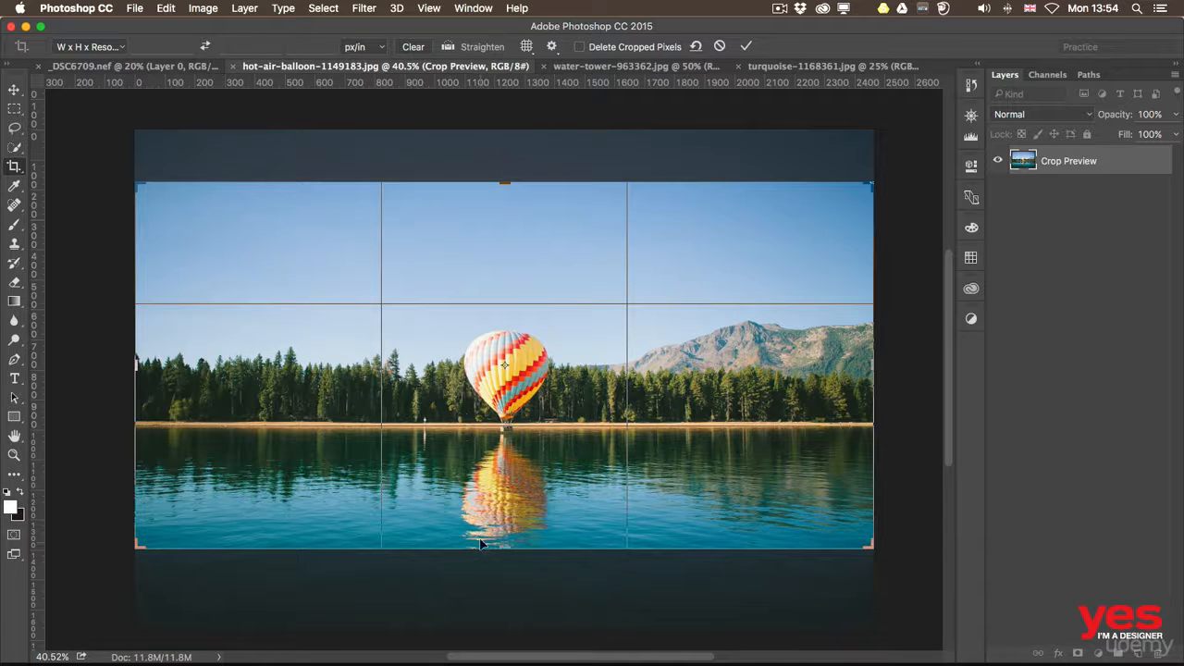
{"action": "left_click_drag", "start_coordinate": [504, 548], "coordinate": [504, 566]}
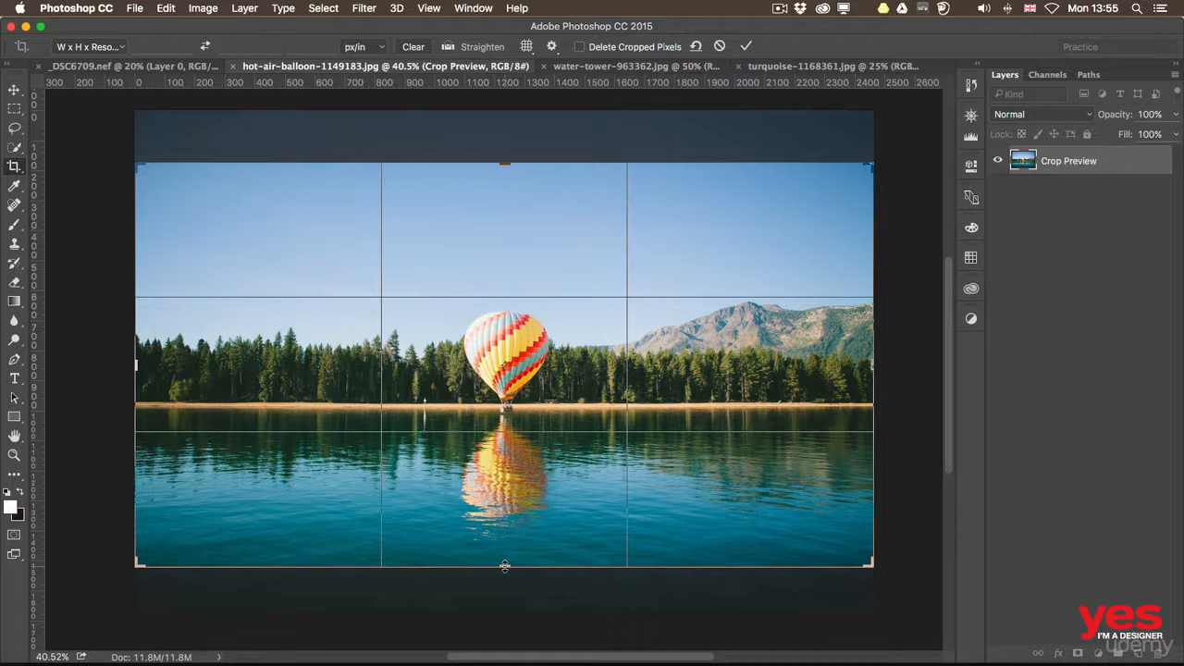
{"action": "left_click_drag", "start_coordinate": [504, 567], "coordinate": [502, 548]}
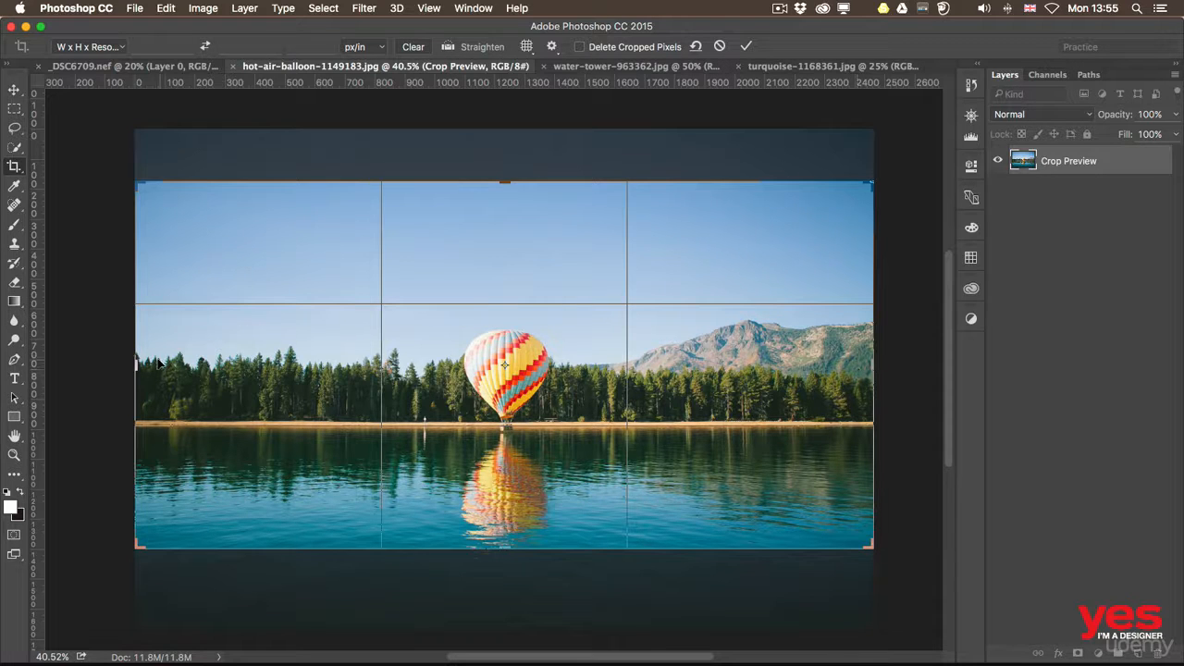
- Narrow the balloon crop to about 1822 px wide and shift the photo so the balloon sits on the right-hand third line
{"action": "left_click_drag", "start_coordinate": [136, 361], "coordinate": [232, 365]}
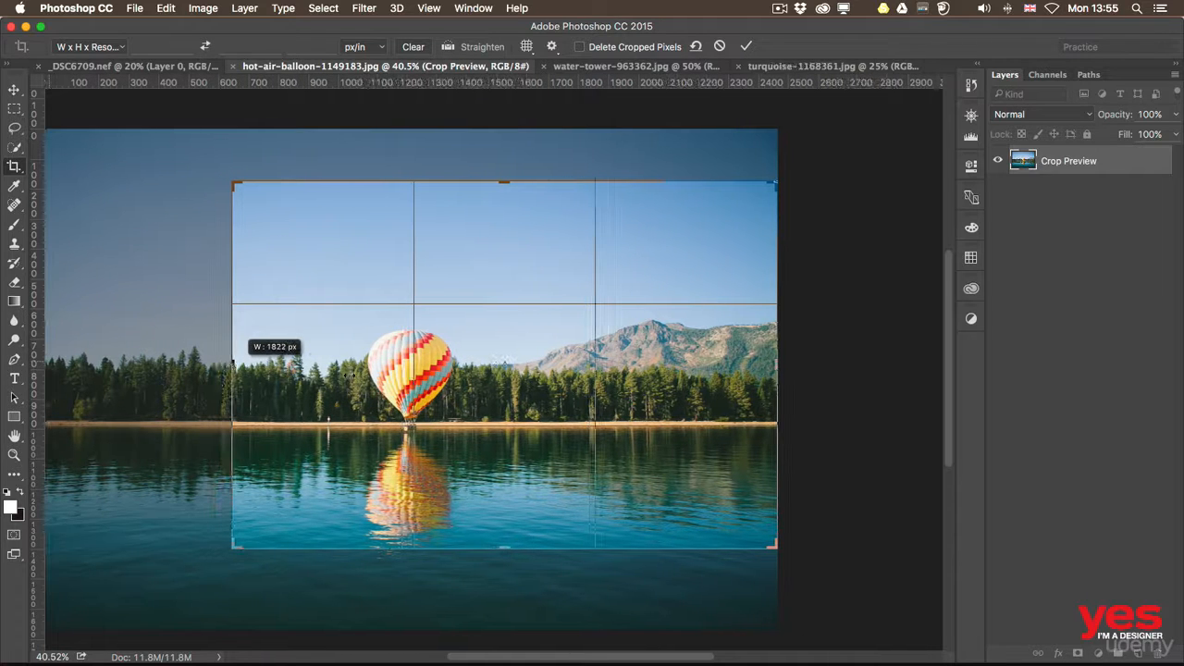
{"action": "left_click_drag", "start_coordinate": [483, 385], "coordinate": [657, 386]}
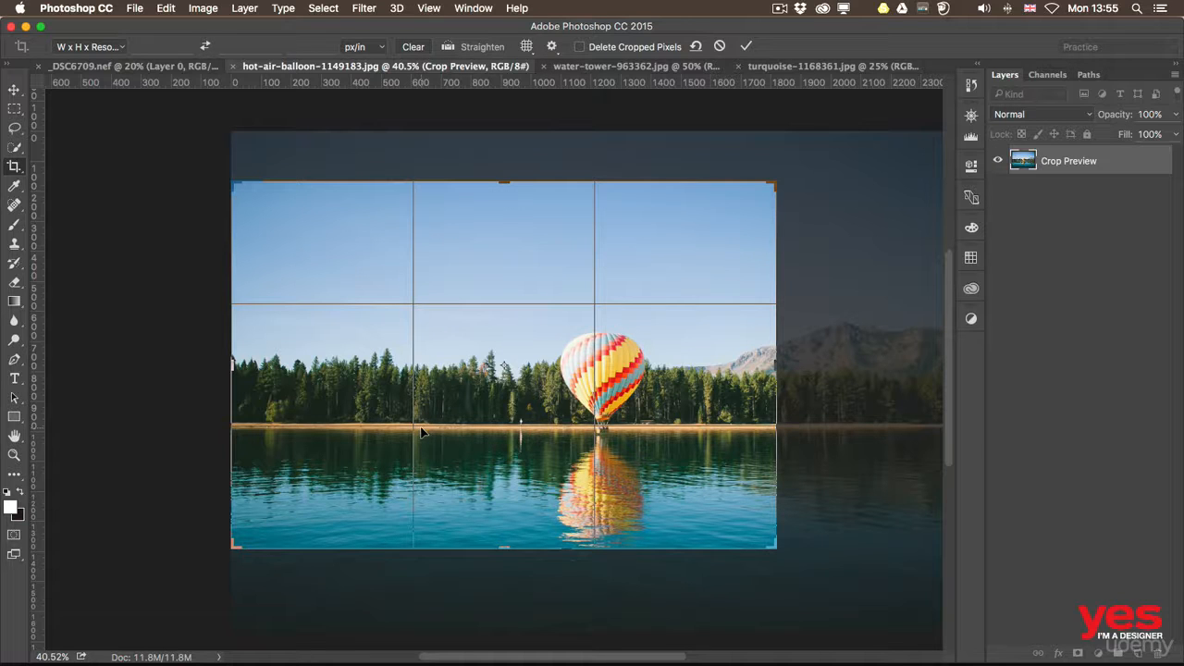
{"action": "left_click_drag", "start_coordinate": [516, 415], "coordinate": [507, 415]}
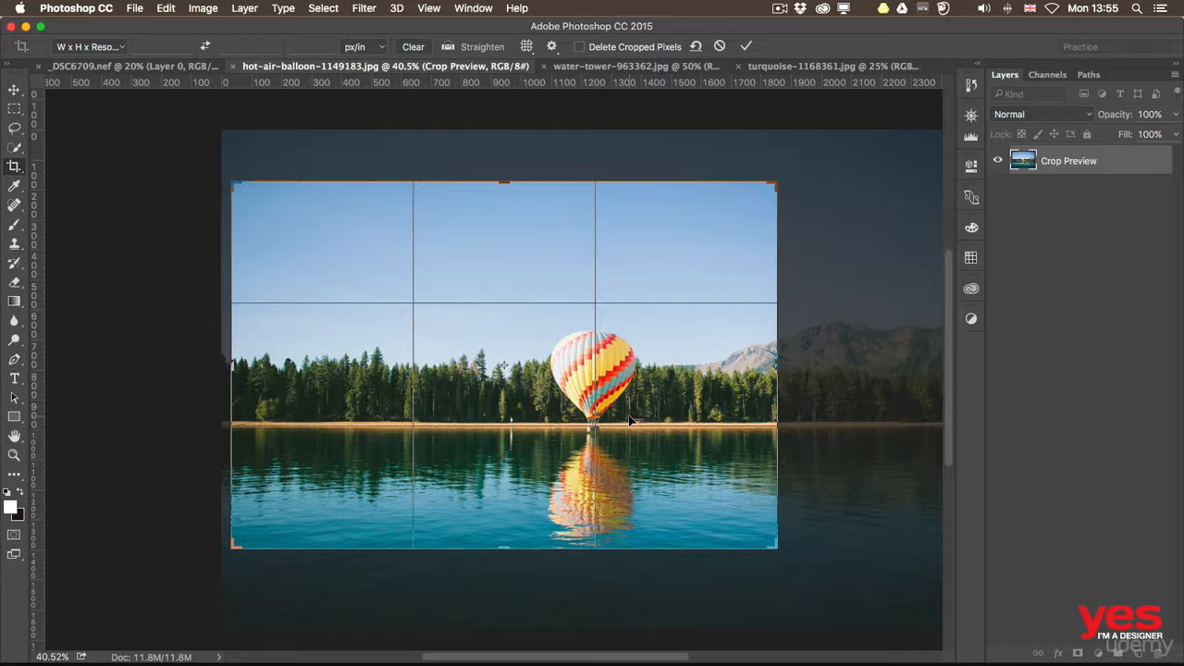
- Shift the photo to put the balloon on the left-hand third line with the mountains included, apply the crop and reopen it
{"action": "left_click_drag", "start_coordinate": [659, 400], "coordinate": [481, 387]}
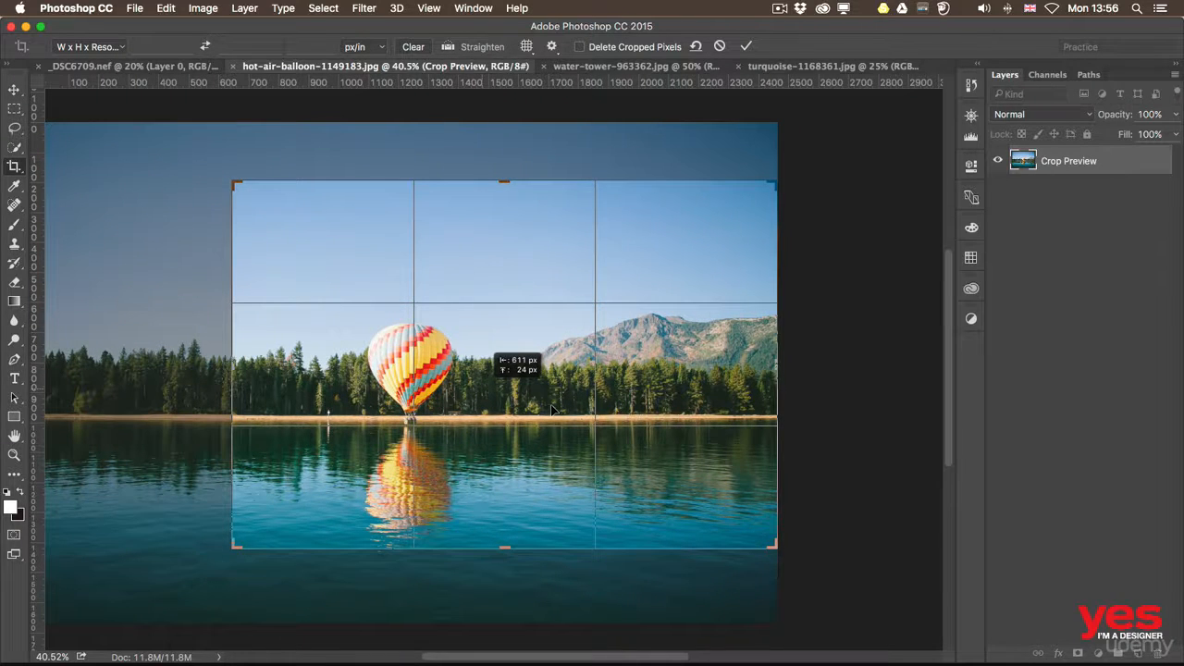
{"action": "key", "text": "Return"}
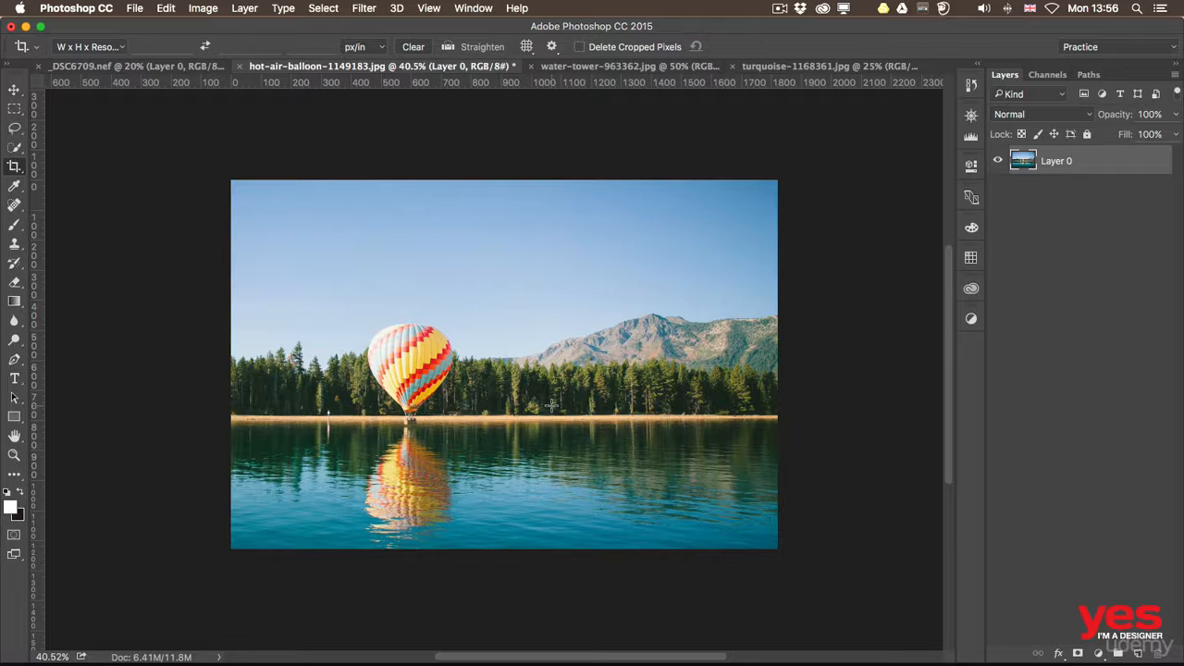
{"action": "left_click", "coordinate": [486, 398]}
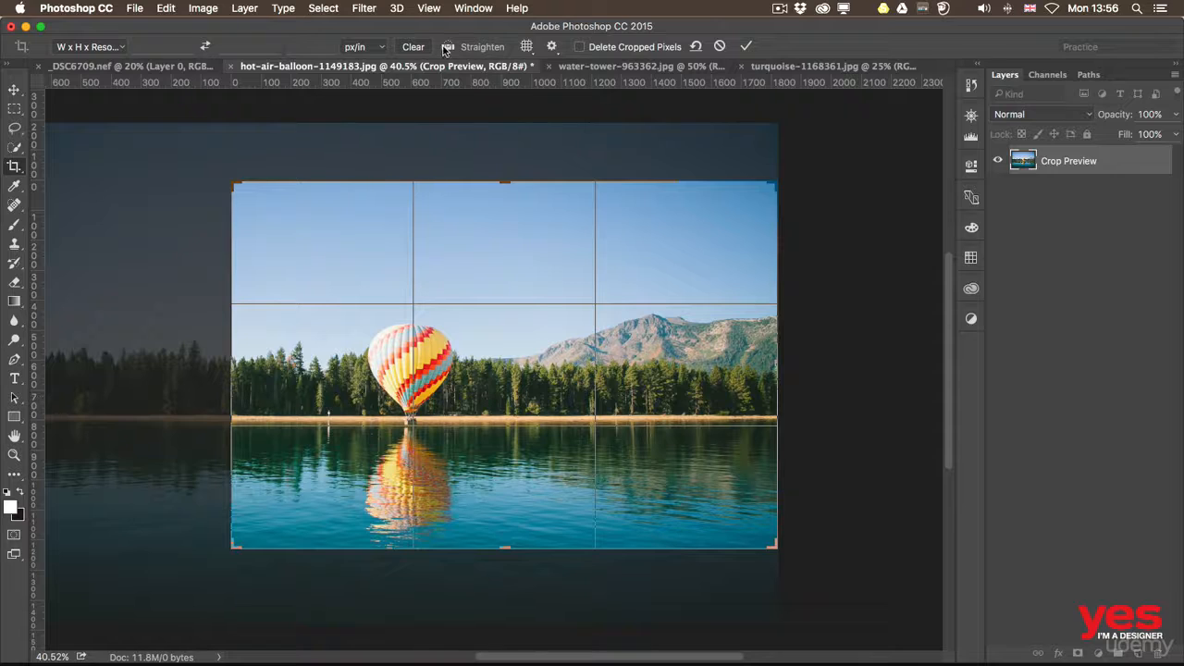
- Cycle through the crop overlay guides on the hot-air-balloon photo to compare the composition grids
{"action": "left_click", "coordinate": [531, 49]}
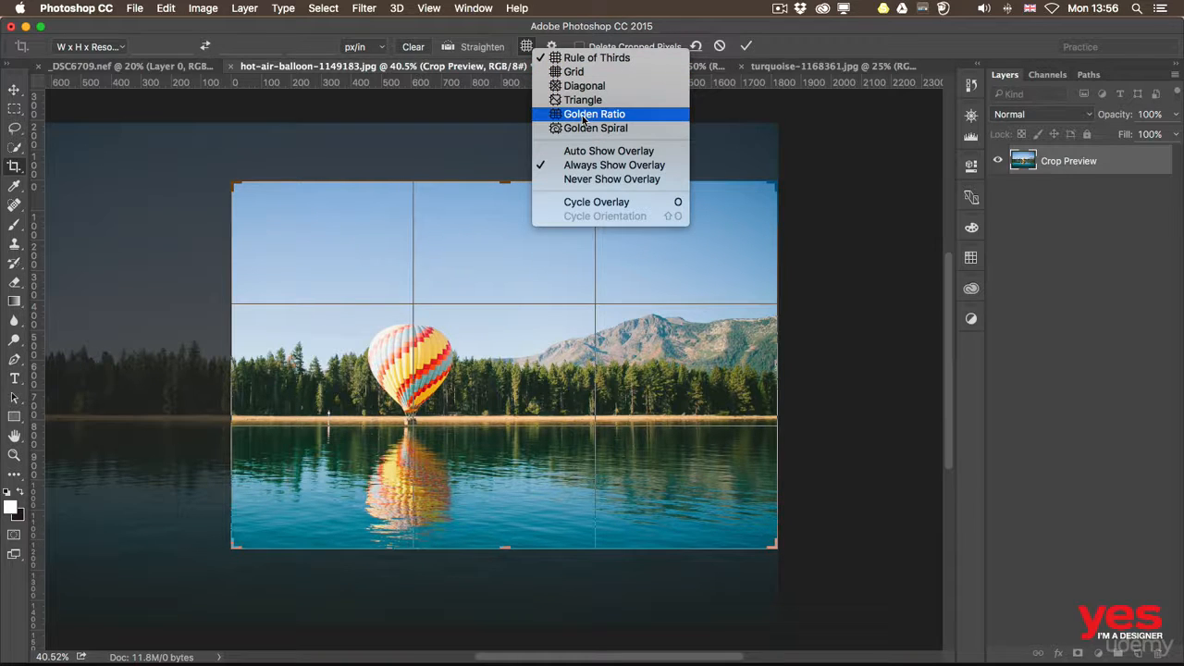
{"action": "key", "text": "o"}
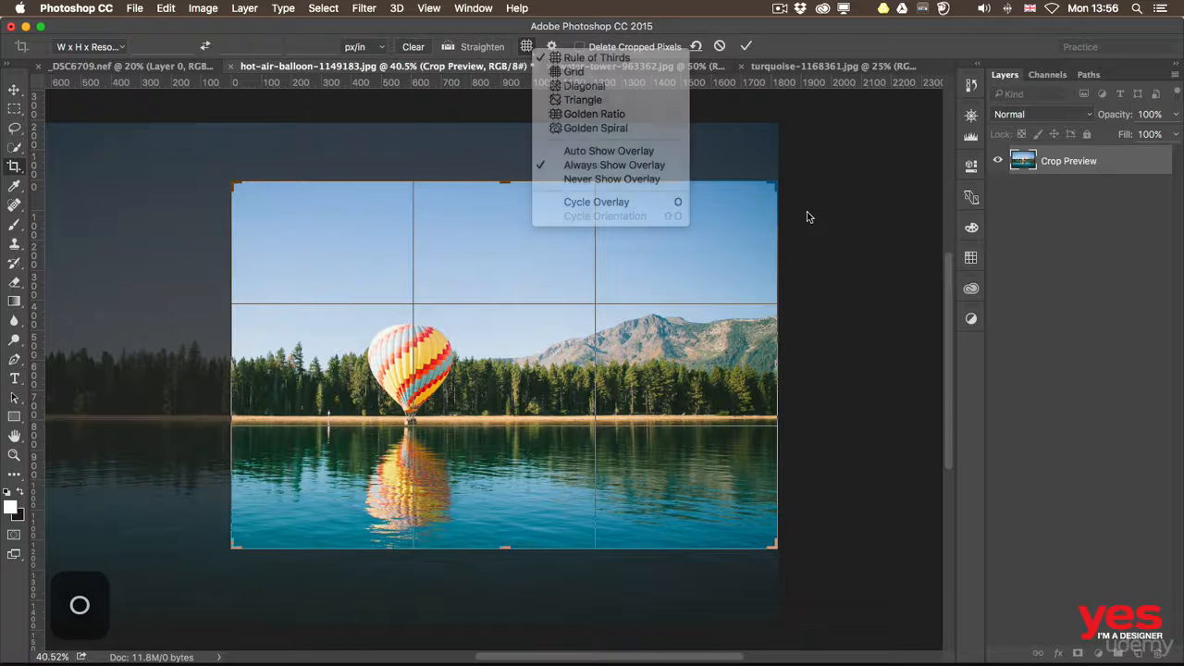
{"action": "key", "text": "o"}
{"action": "key", "text": "o"}
{"action": "key", "text": "o"}
{"action": "key", "text": "o"}
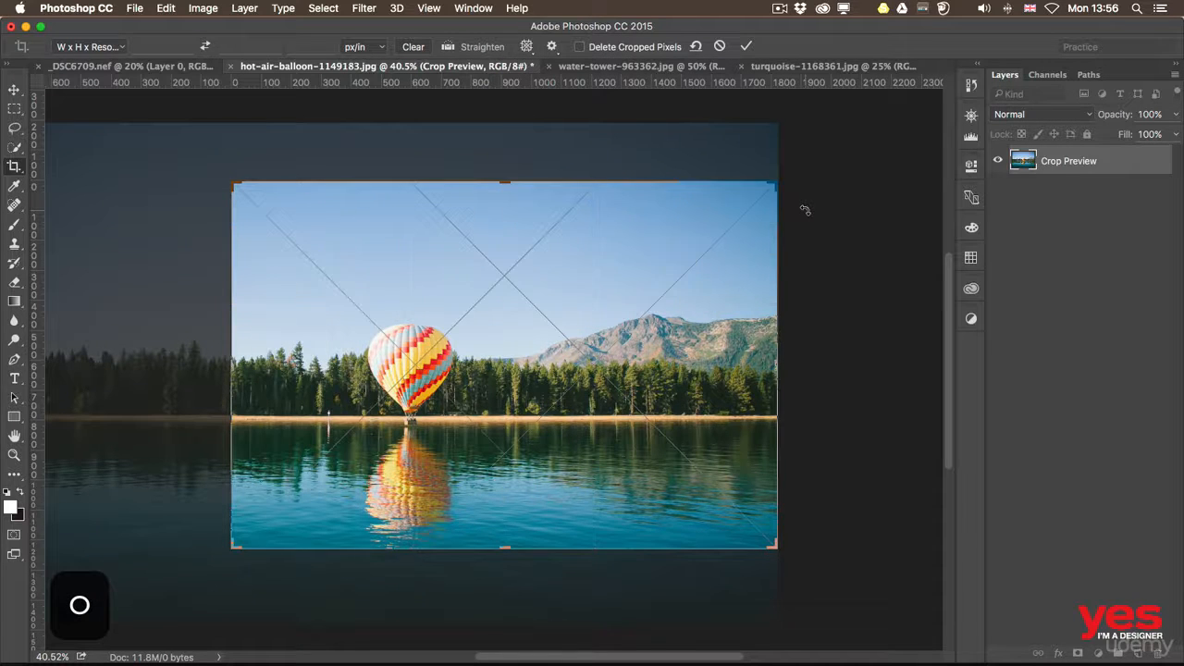
{"action": "key", "text": "o"}
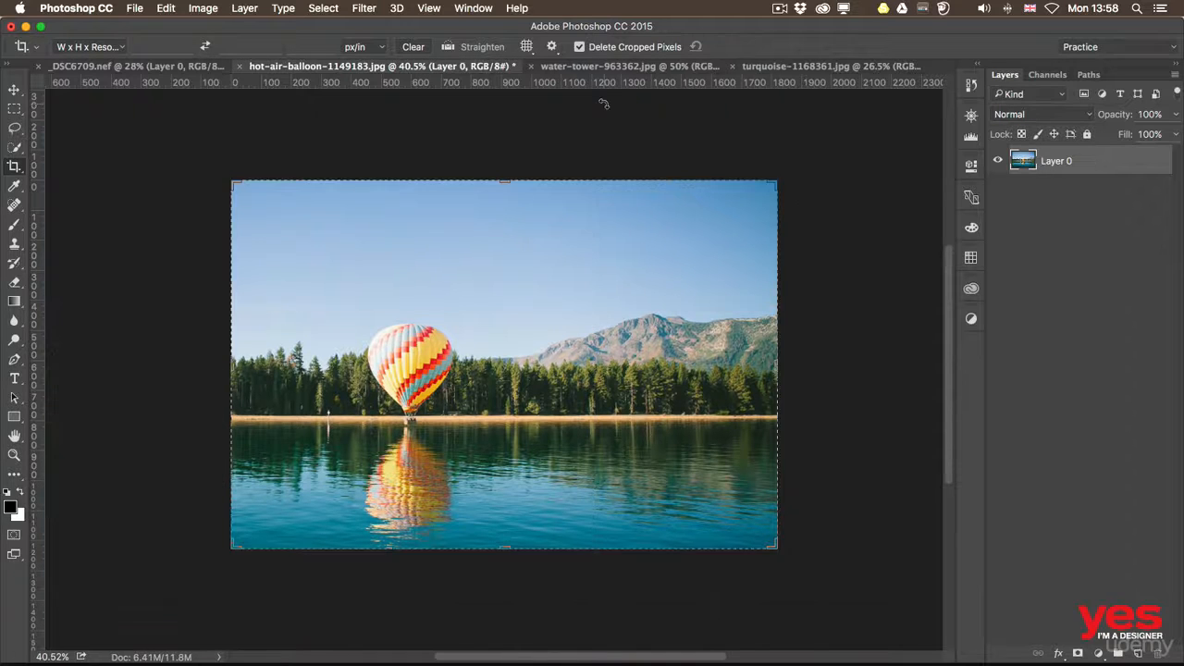
- Switch to the turquoise door photo with room around it for enlarging the crop
{"action": "left_click", "coordinate": [816, 66]}
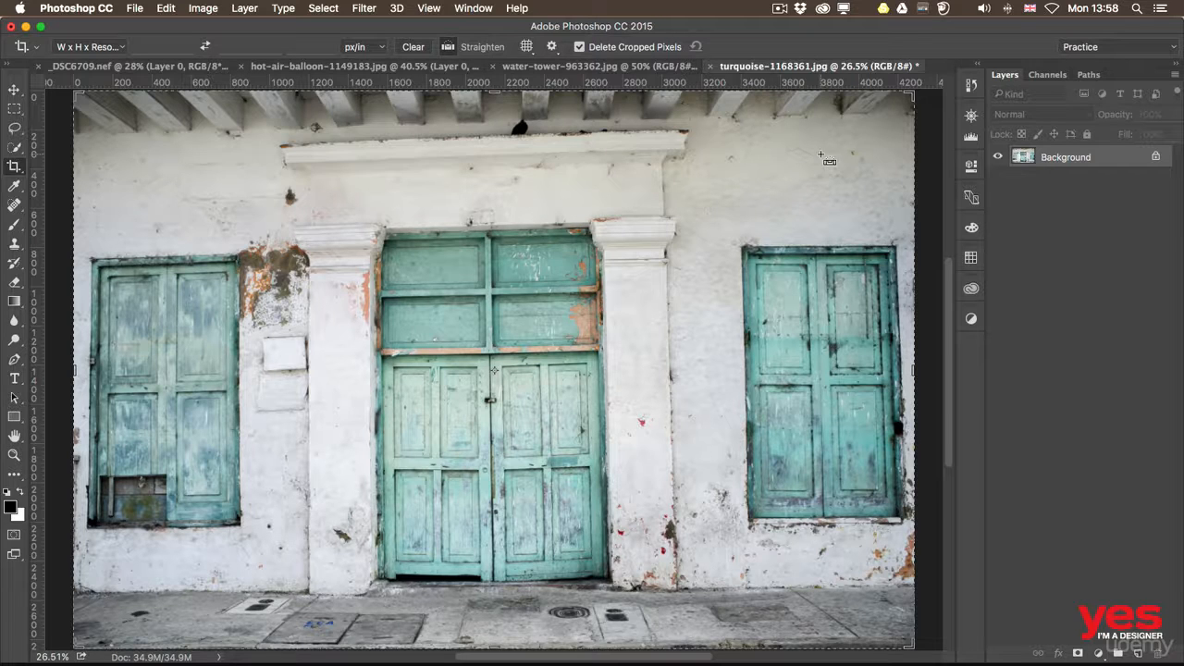
{"action": "key", "text": "super+minus"}
{"action": "key", "text": "super+minus"}
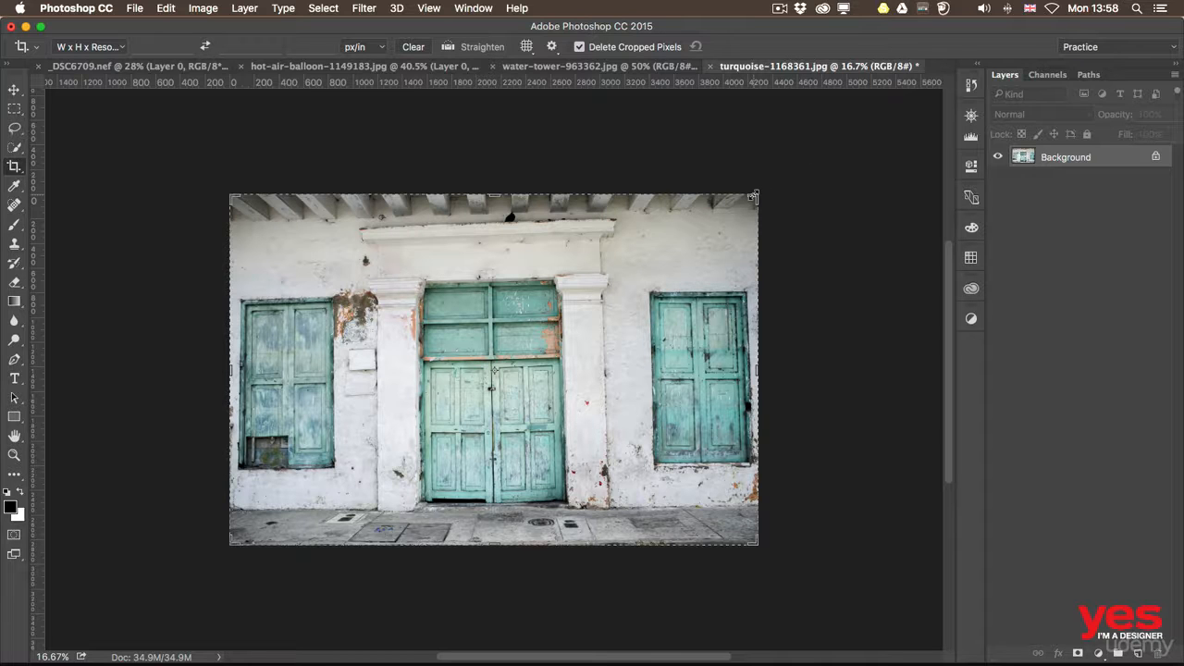
- Extend the crop frame beyond all four edges of the door photo to add a border around it
{"action": "mouse_move", "coordinate": [754, 197]}
{"action": "left_mouse_down"}
{"action": "mouse_move", "coordinate": [772, 178]}
{"action": "mouse_move", "coordinate": [766, 187]}
{"action": "left_mouse_up"}
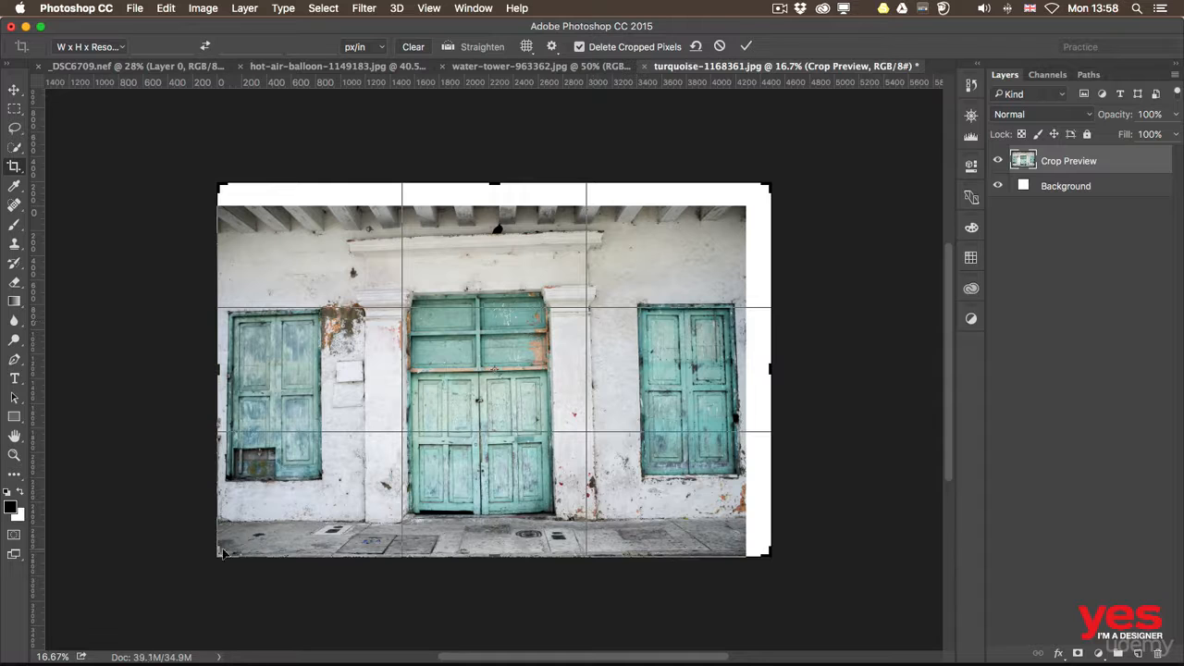
{"action": "left_click_drag", "start_coordinate": [216, 553], "coordinate": [204, 561]}
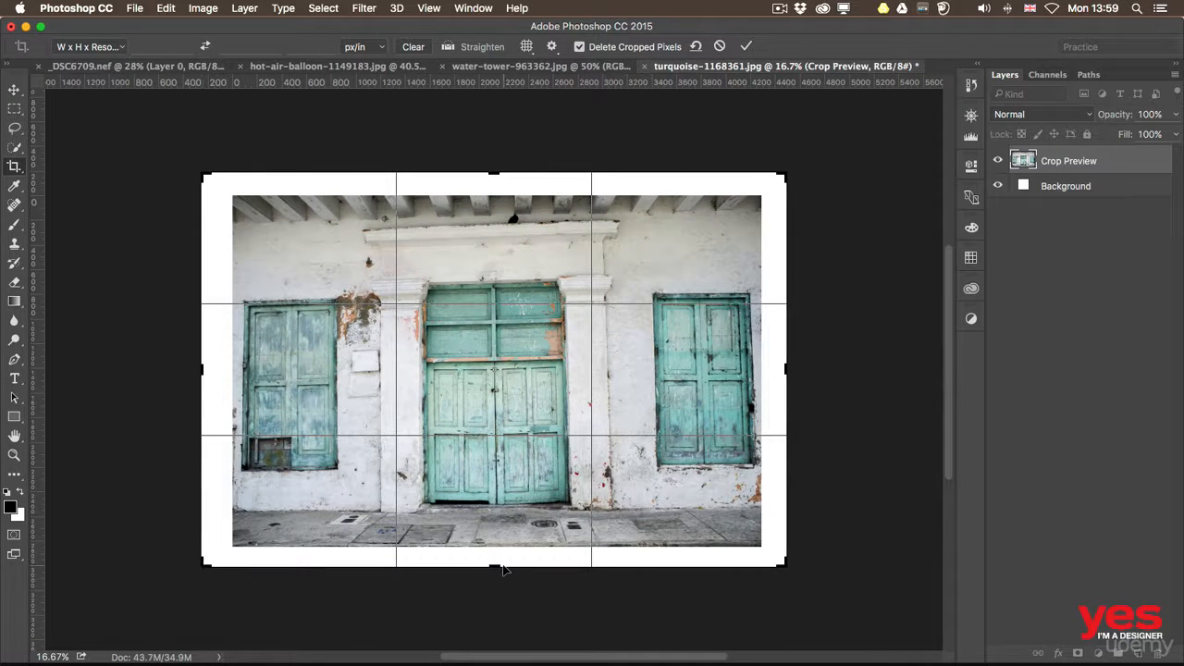
{"action": "left_click_drag", "start_coordinate": [493, 562], "coordinate": [495, 573]}
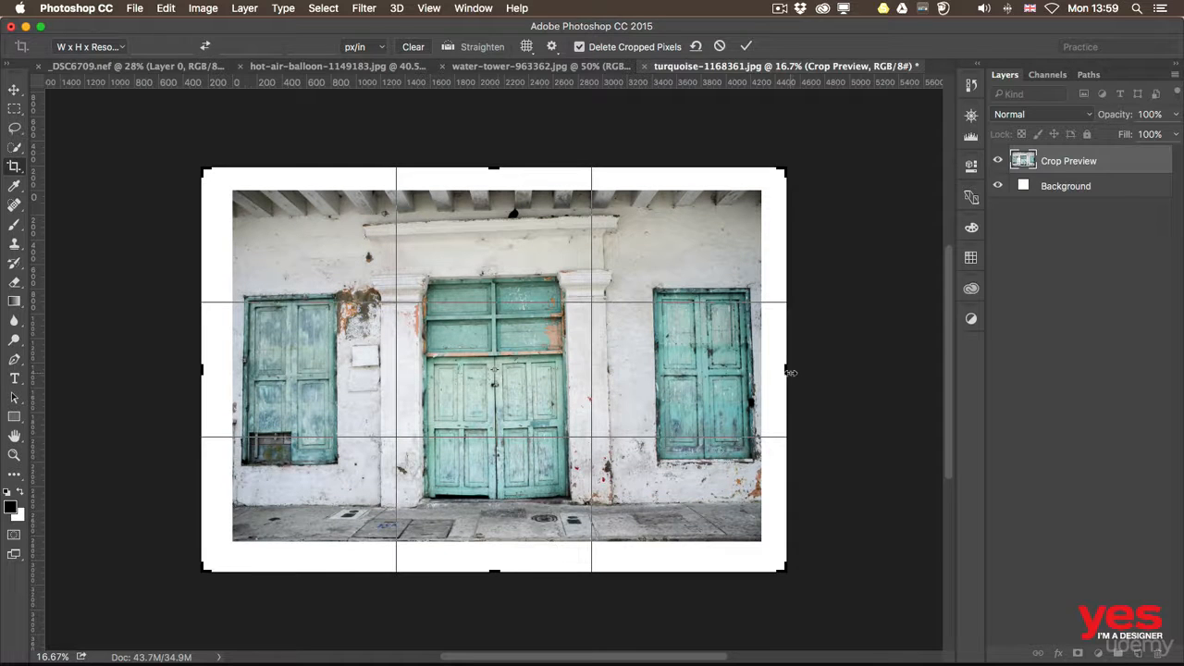
{"action": "left_click_drag", "start_coordinate": [791, 372], "coordinate": [798, 371]}
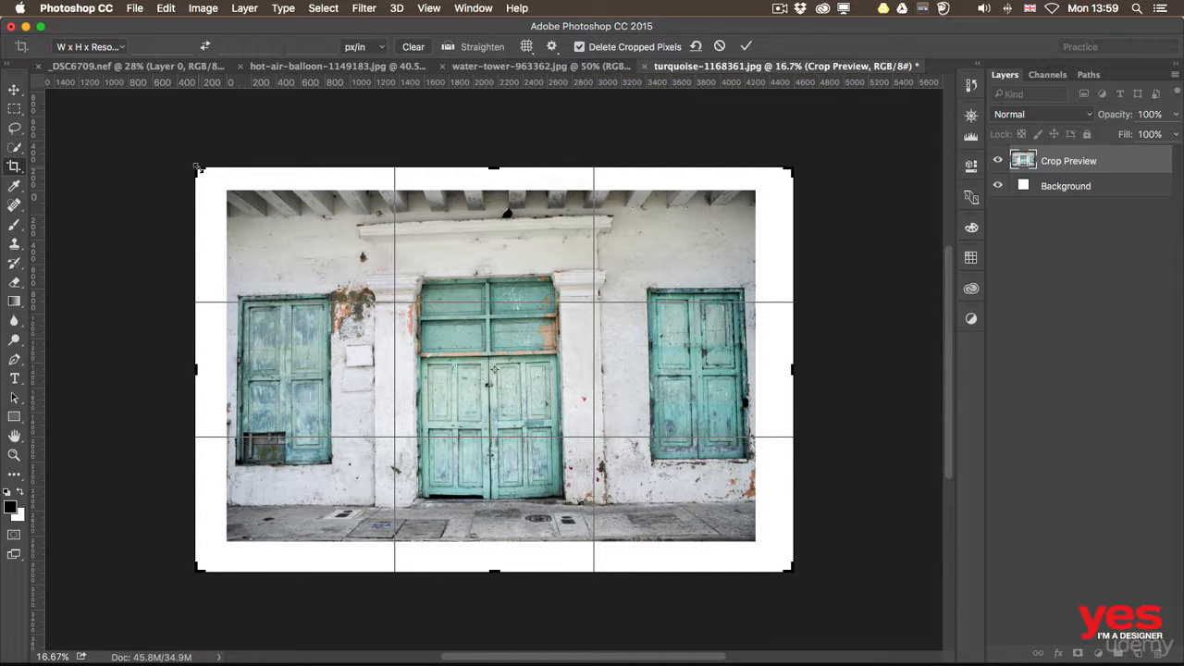
- Turn off Delete Cropped Pixels, apply the extended crop to the door photo and undo that crop
{"action": "left_click", "coordinate": [579, 46]}
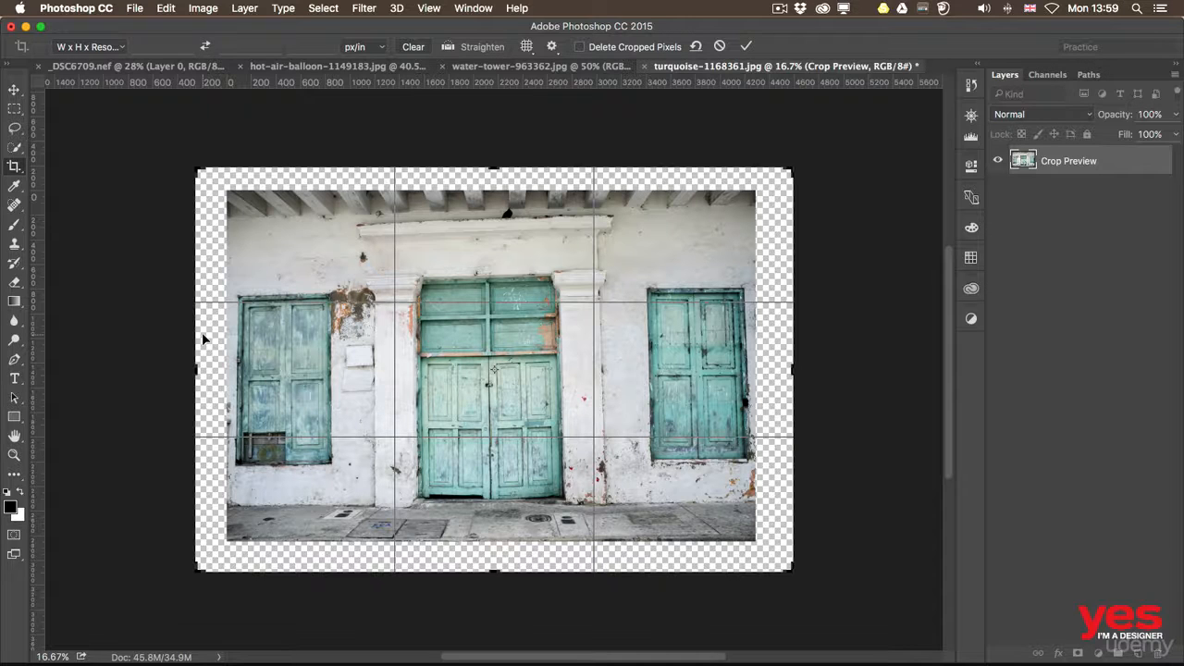
{"action": "key", "text": "Return"}
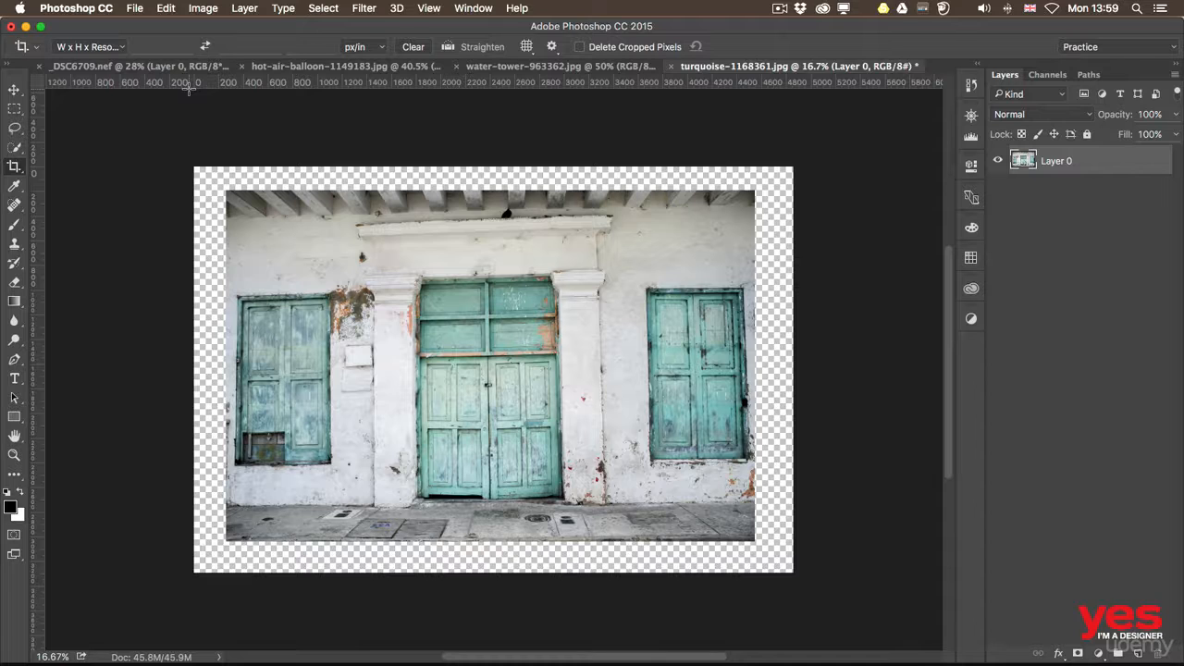
{"action": "key", "text": "super+z"}
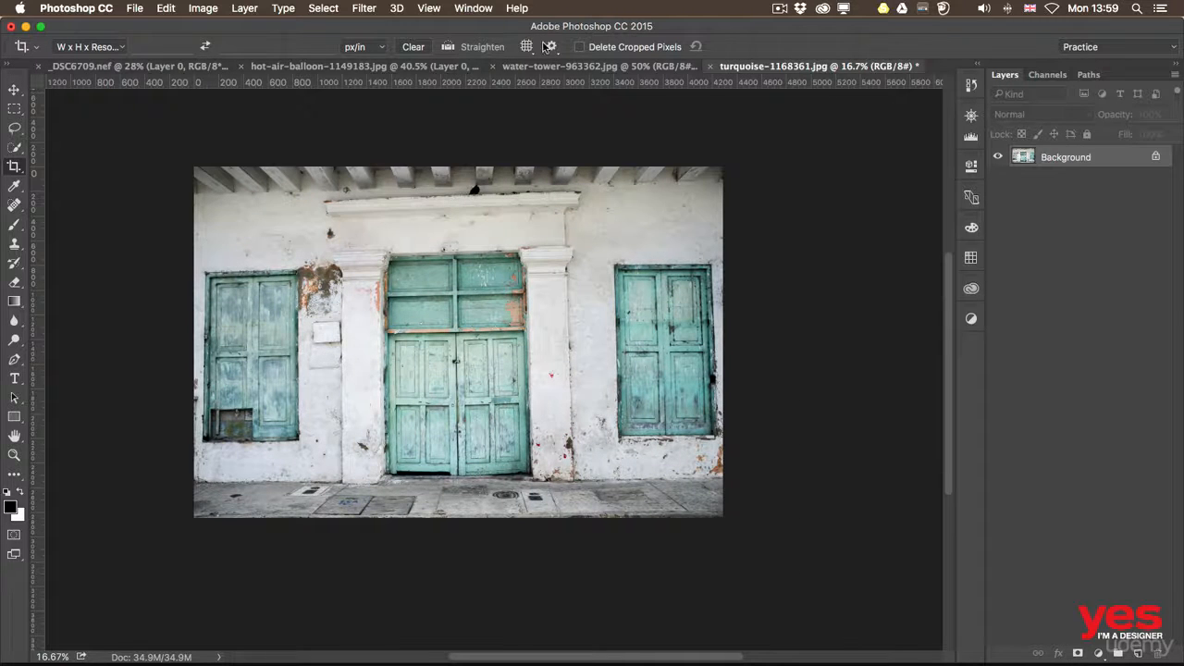
- Enlarge the door photo's canvas by a relative 100 pixels in width and height, with a white extension colour
{"action": "left_click", "coordinate": [204, 9]}
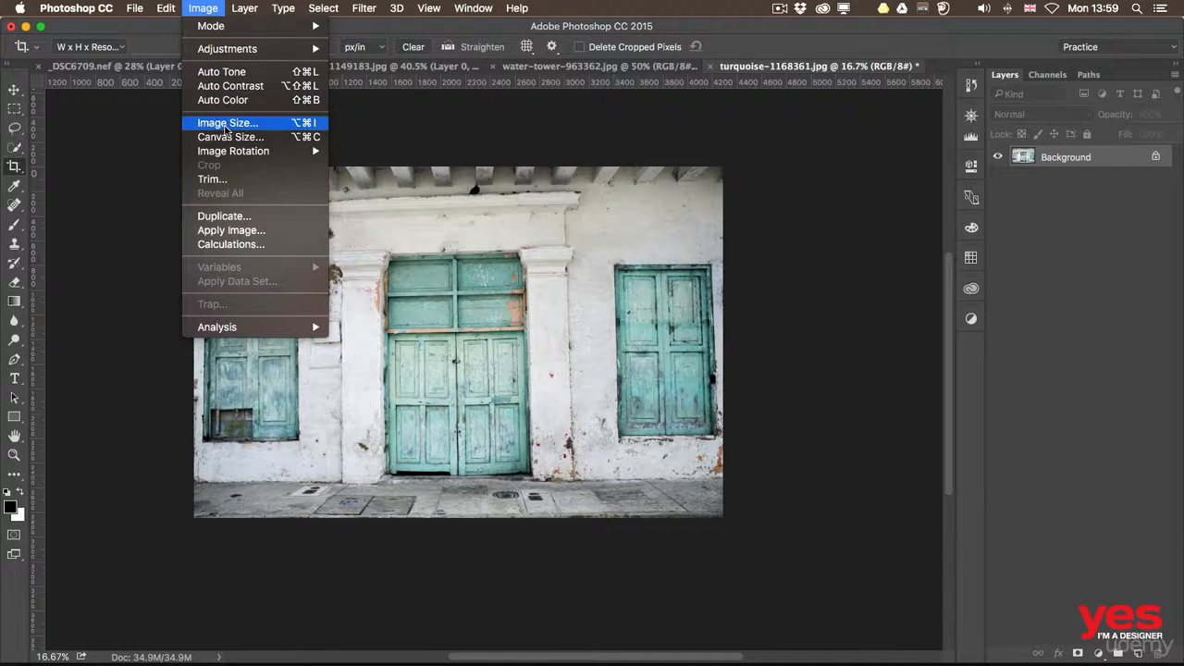
{"action": "left_click", "coordinate": [231, 136]}
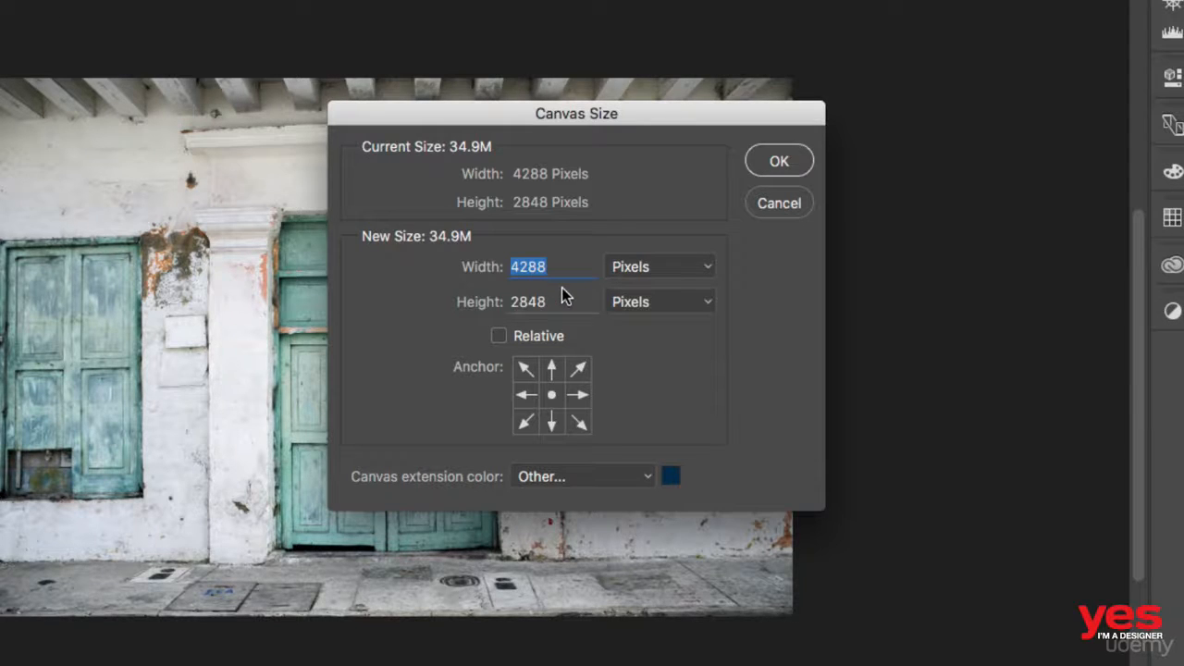
{"action": "left_click", "coordinate": [526, 338]}
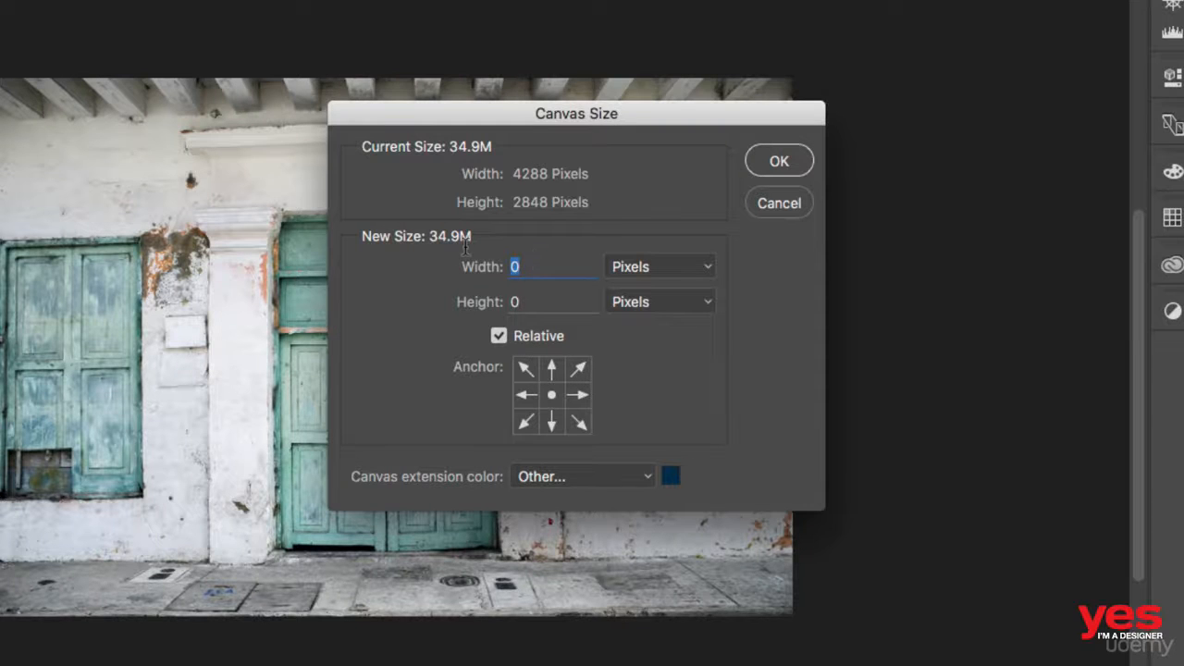
{"action": "type", "text": "100"}
{"action": "key", "text": "Tab"}
{"action": "type", "text": "100"}
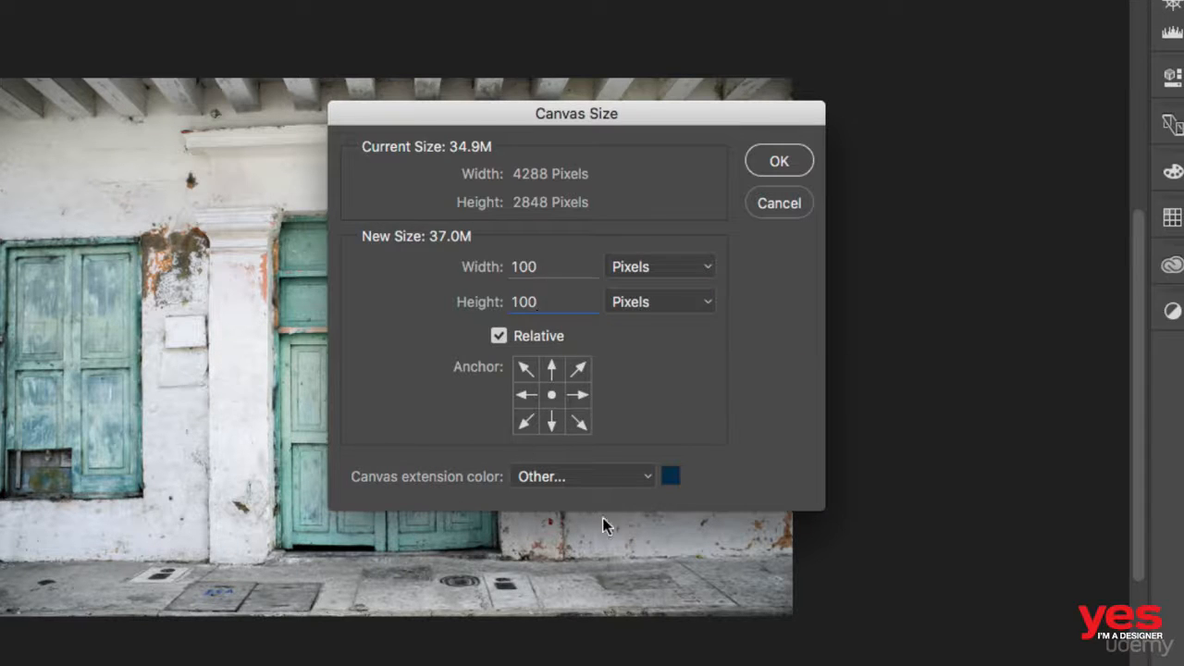
{"action": "left_click", "coordinate": [649, 472]}
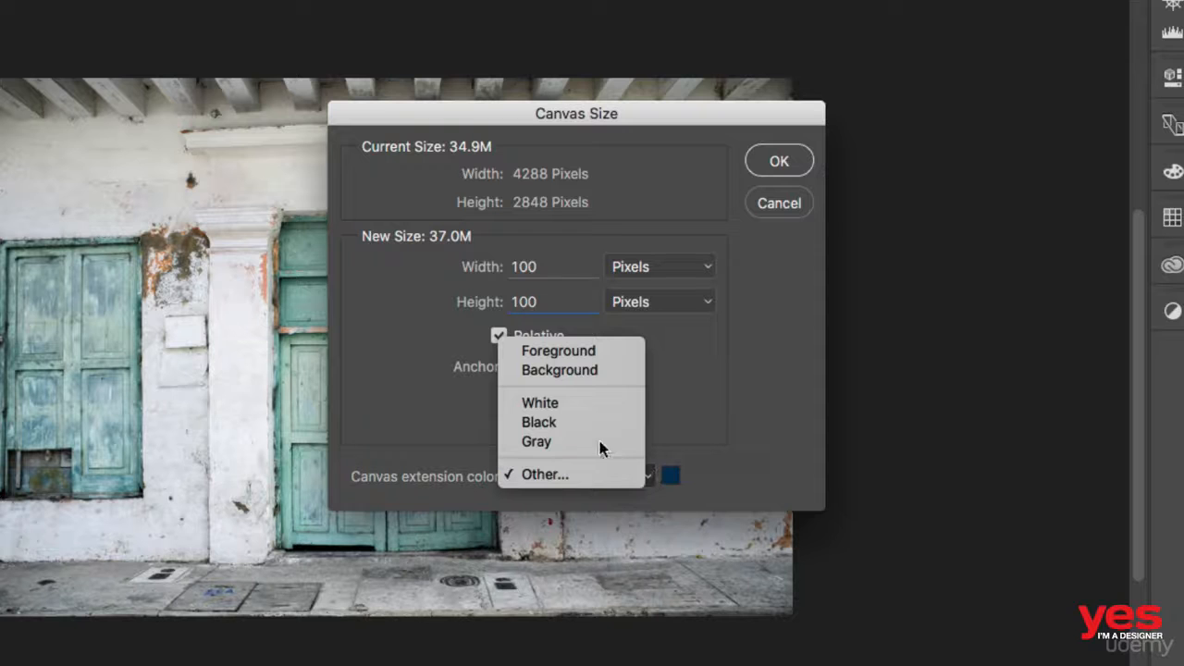
{"action": "left_click", "coordinate": [554, 407]}
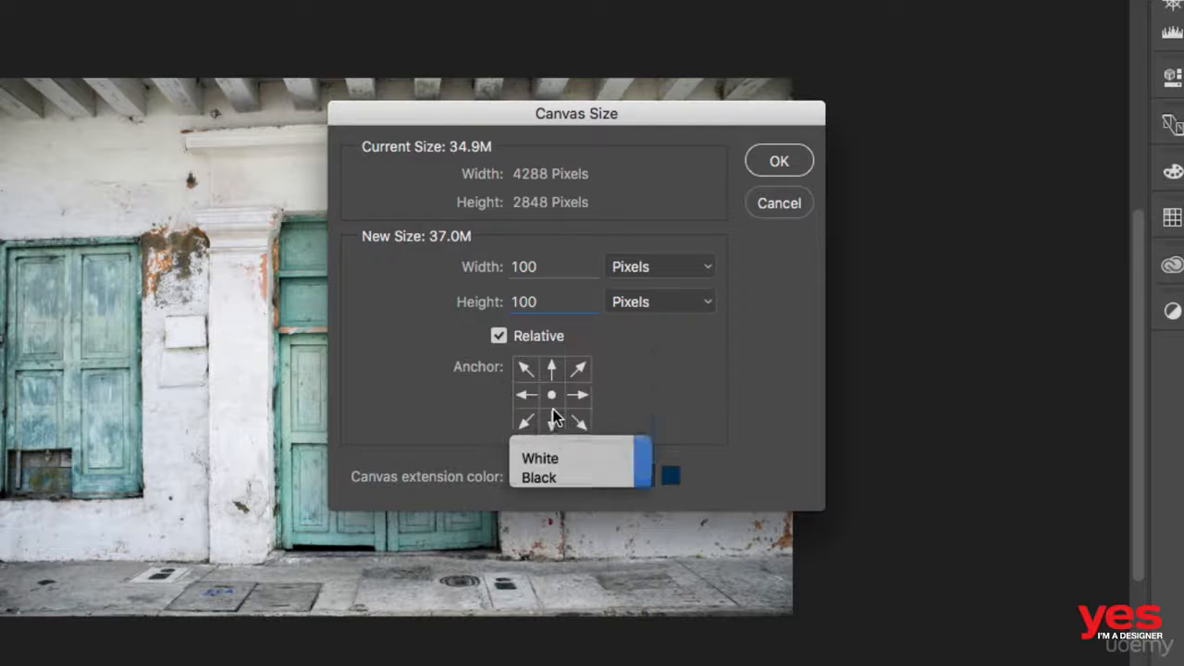
{"action": "left_click", "coordinate": [767, 159]}
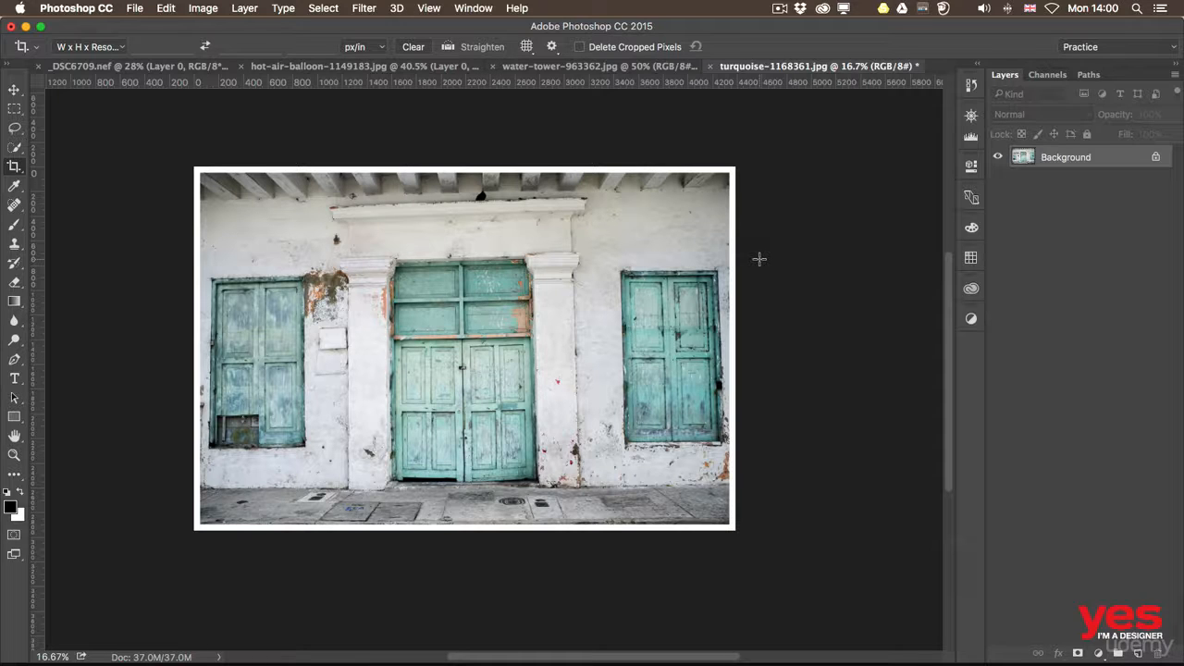
- Add a relative 200 pixels of white canvas height below the door photo by anchoring it at the top centre
{"action": "left_click", "coordinate": [201, 9]}
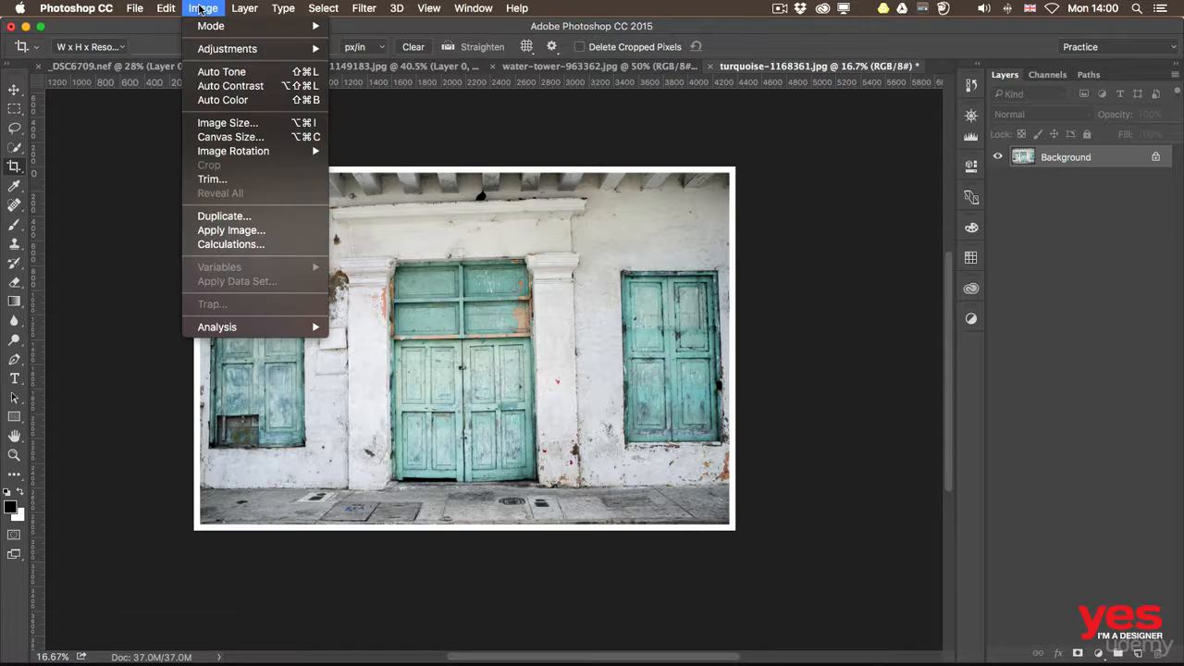
{"action": "left_click", "coordinate": [234, 140]}
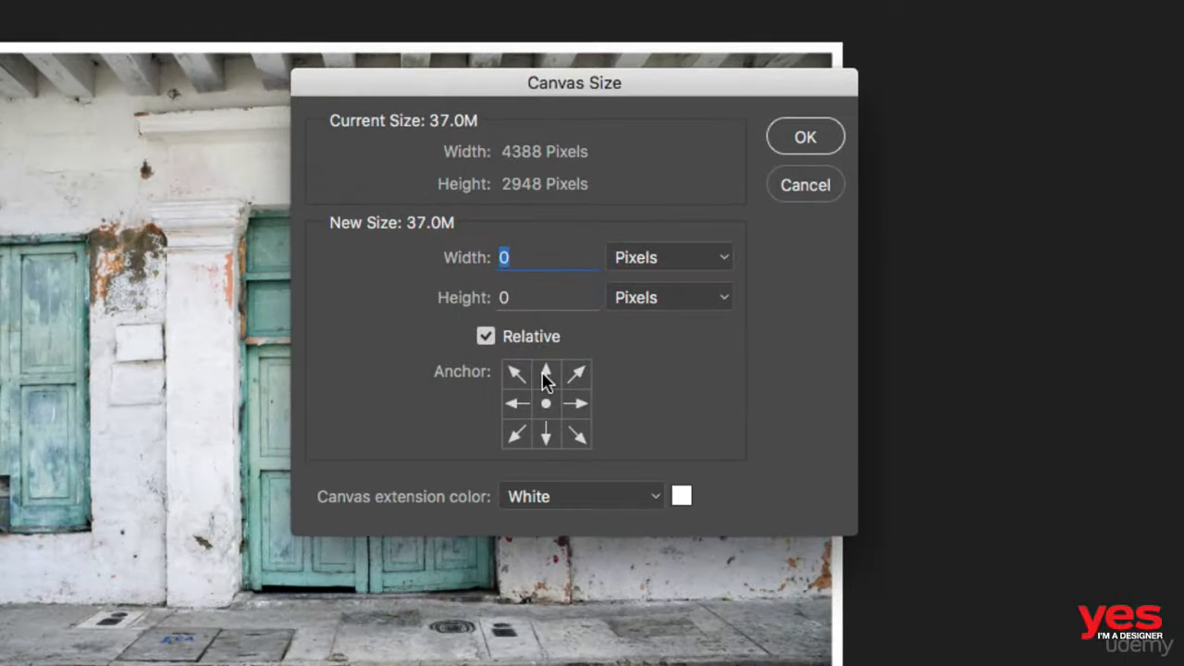
{"action": "left_click", "coordinate": [545, 373]}
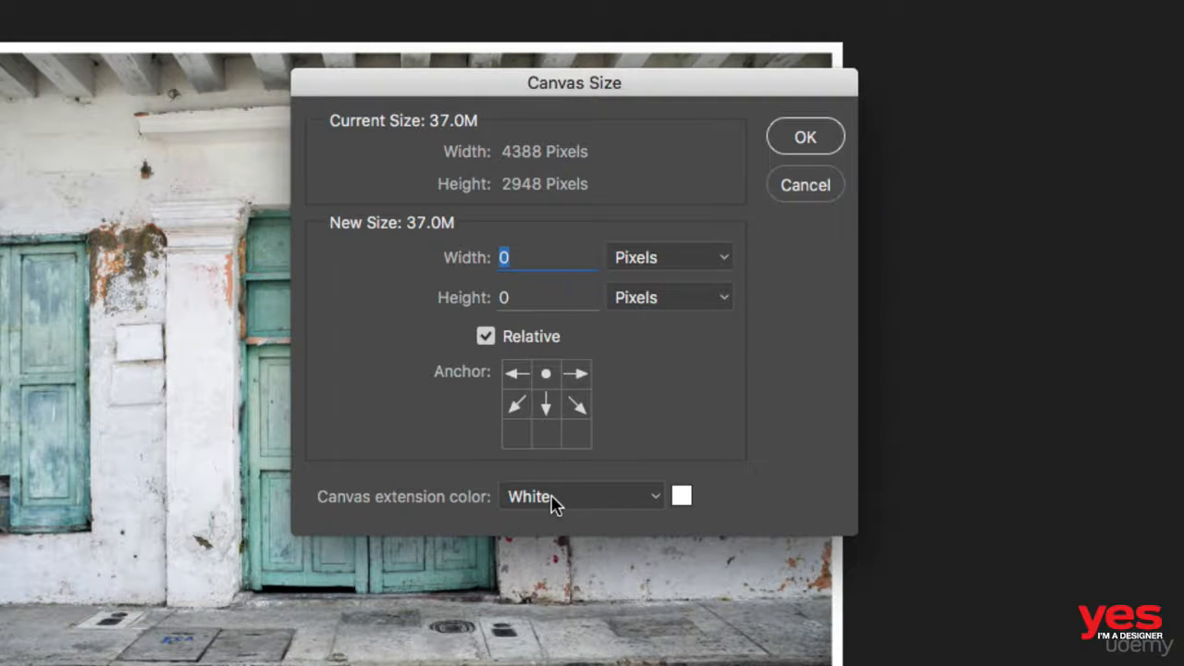
{"action": "left_click", "coordinate": [526, 296]}
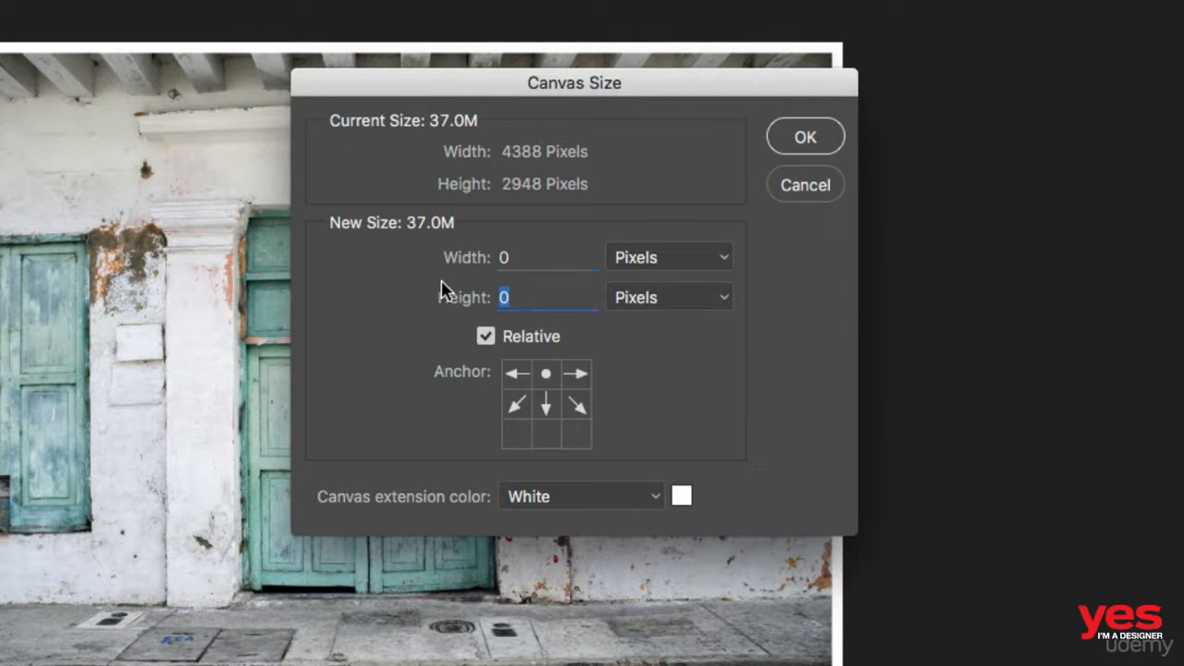
{"action": "type", "text": "200"}
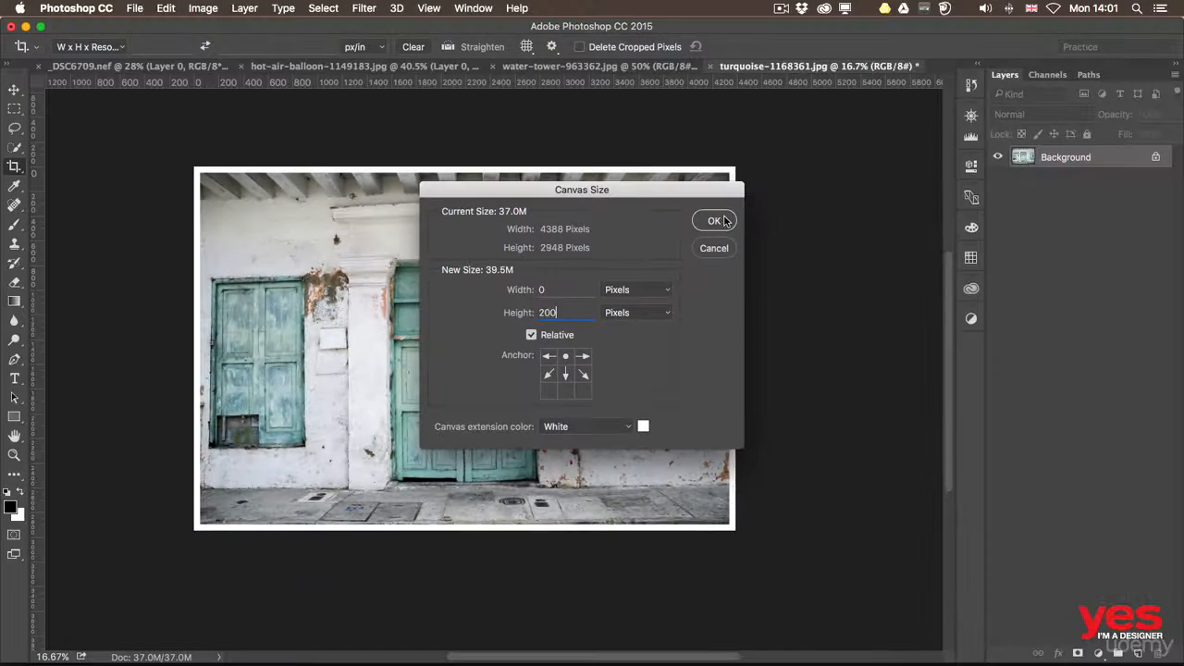
{"action": "left_click", "coordinate": [805, 137]}
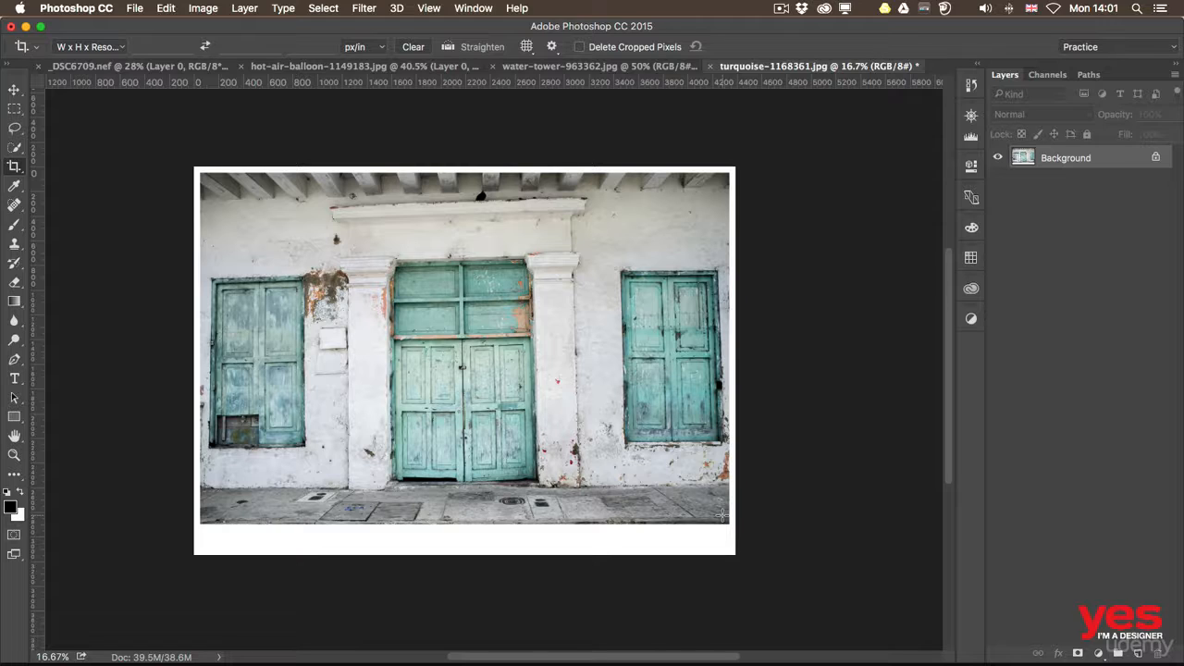
- In the water-tower photo, straighten the image along the horizon line and apply the crop
{"action": "left_click", "coordinate": [531, 68]}
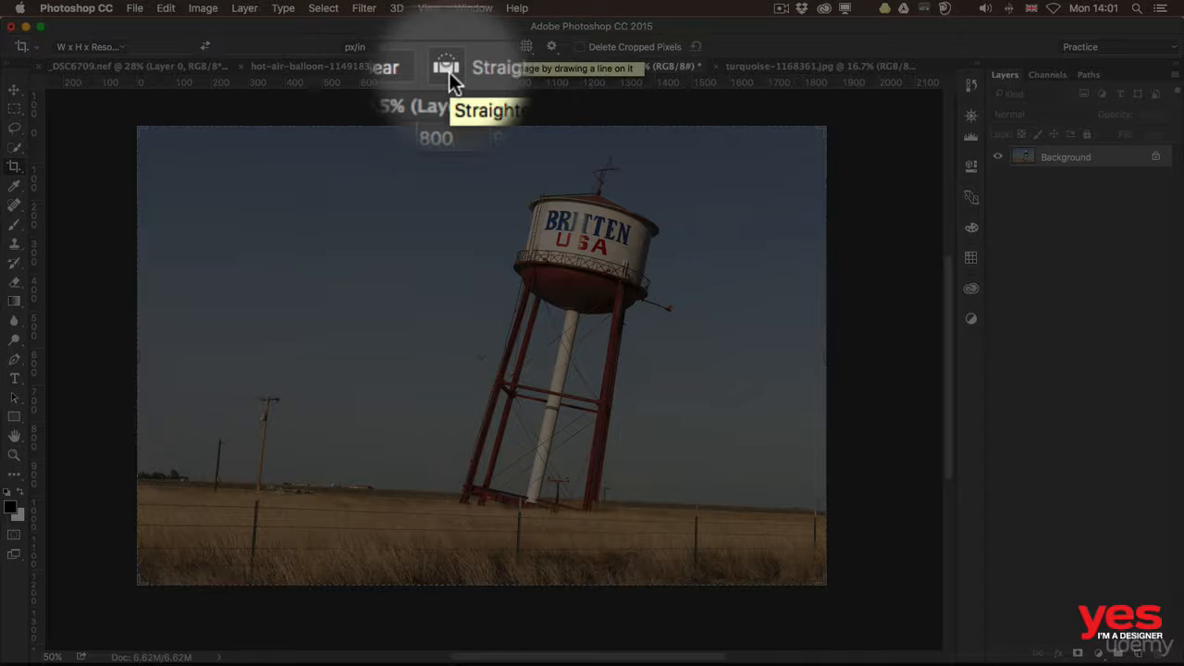
{"action": "left_click", "coordinate": [446, 46]}
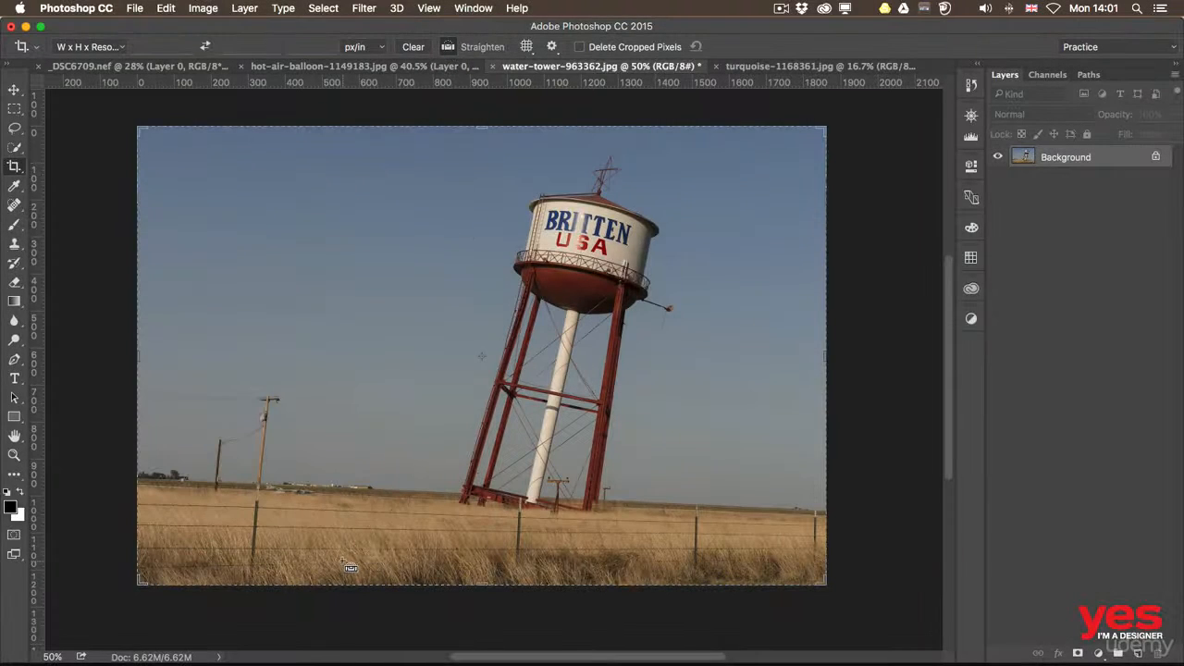
{"action": "left_click_drag", "start_coordinate": [236, 485], "coordinate": [424, 497]}
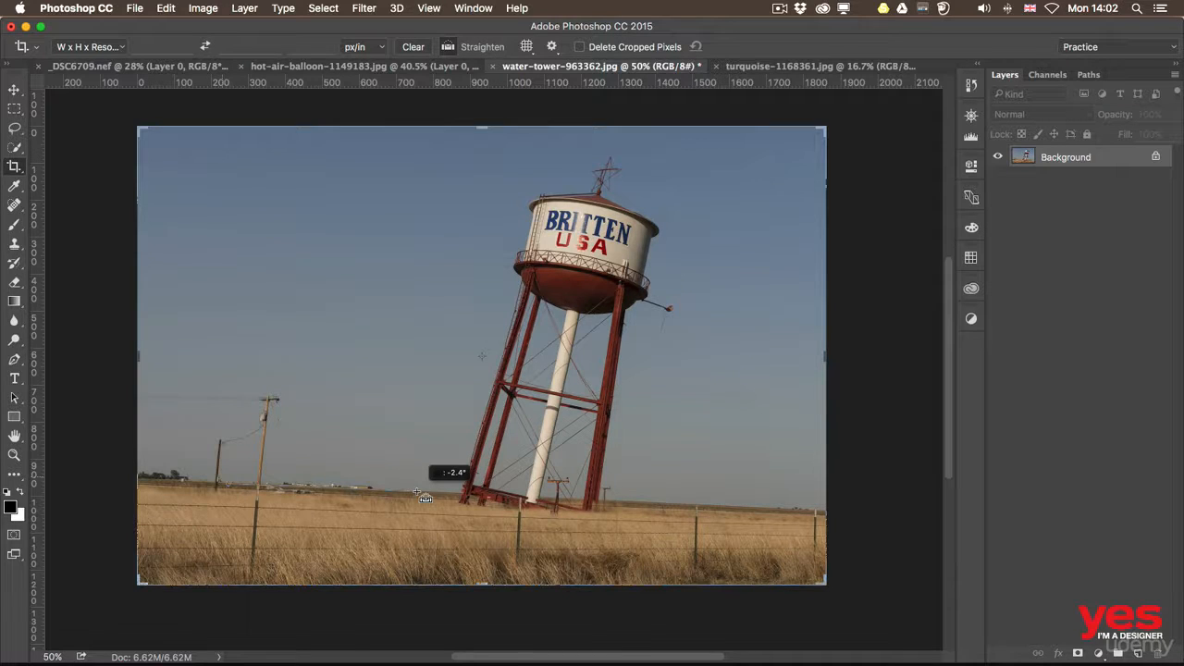
{"action": "left_click_drag", "start_coordinate": [424, 498], "coordinate": [418, 496]}
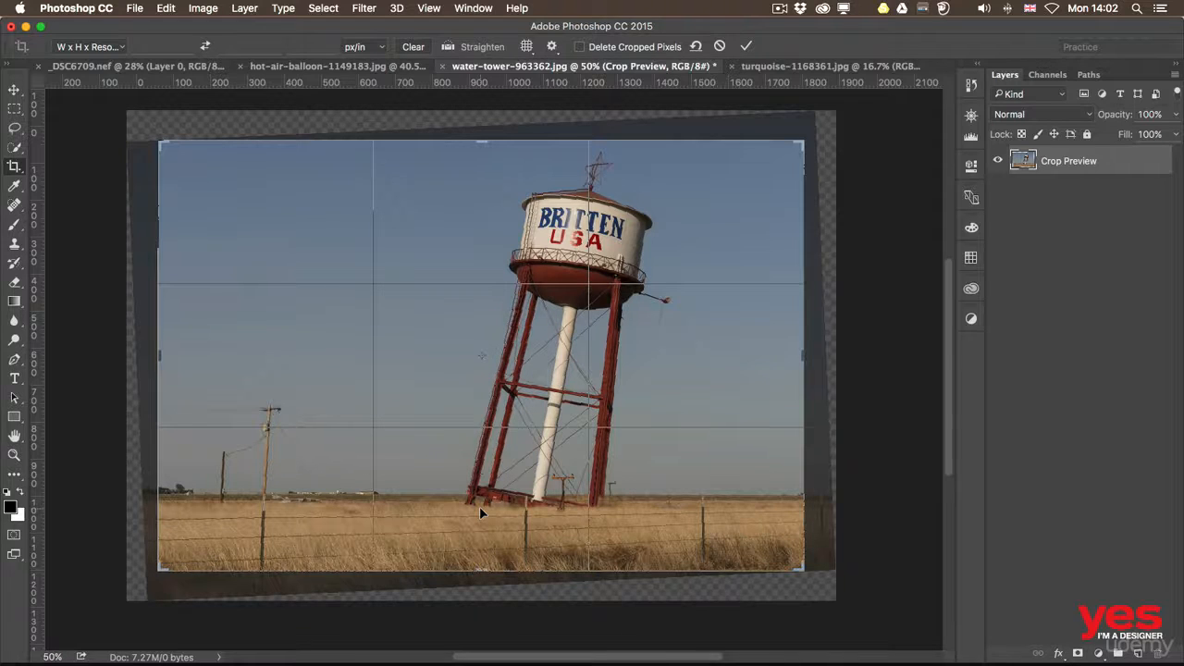
{"action": "key", "text": "Return"}
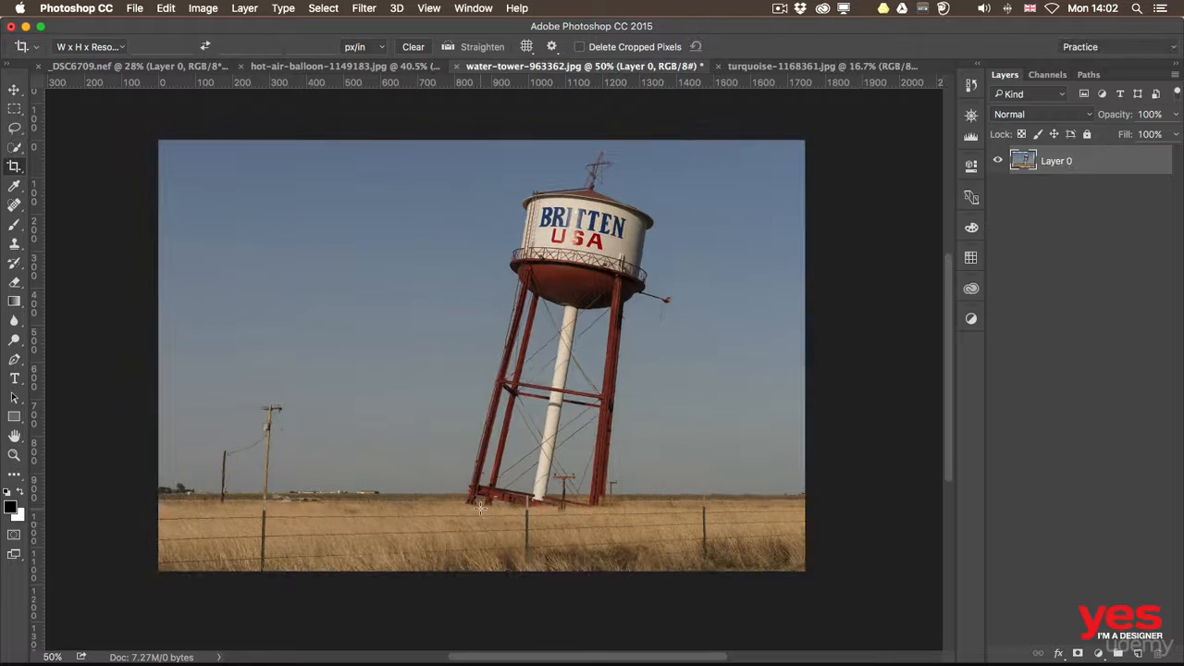
- Undo and redo the straightening repeatedly to compare the water-tower photo before and after
{"action": "key", "text": "super+z"}
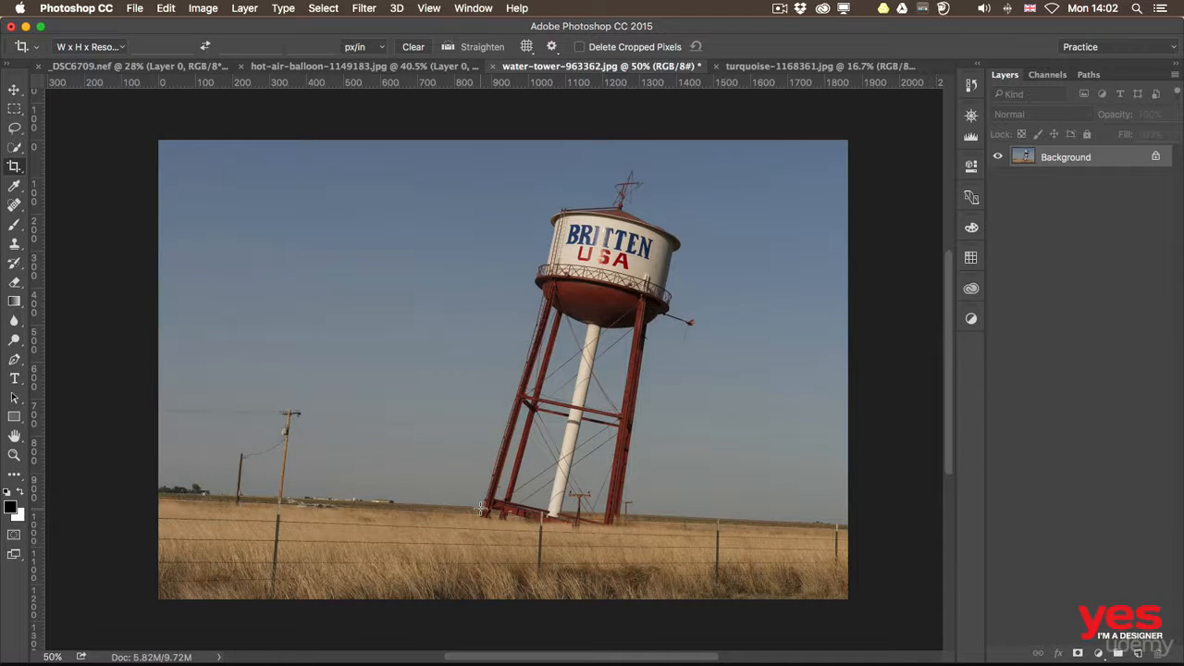
{"action": "key", "text": "super+z"}
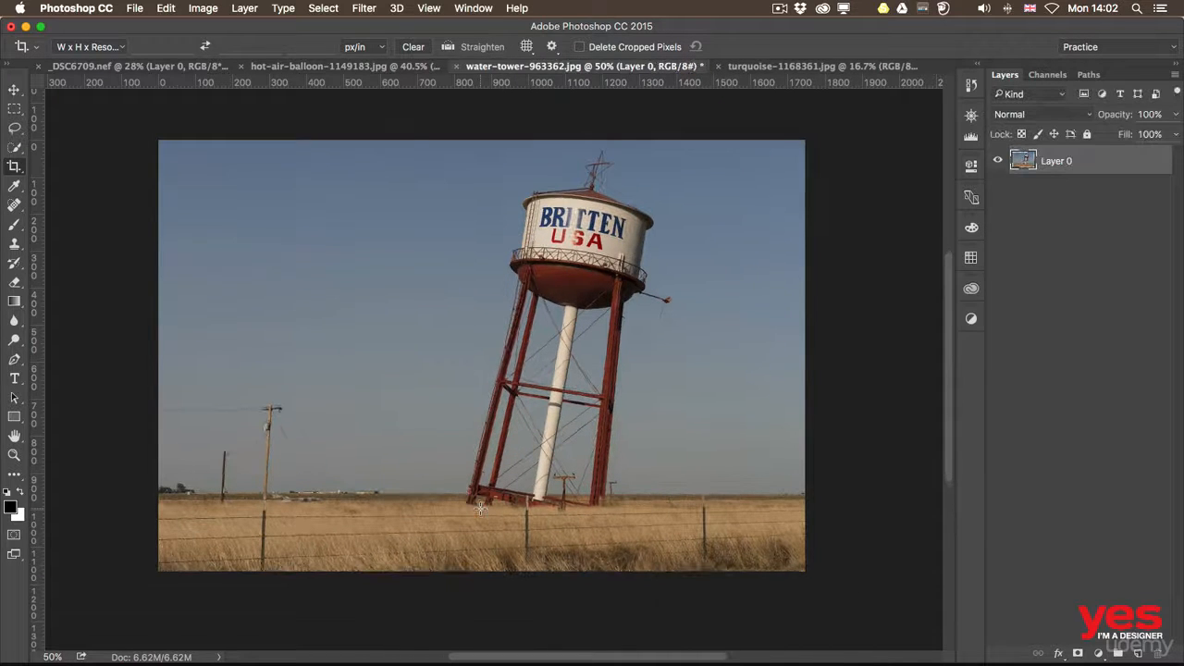
{"action": "key", "text": "super+z"}
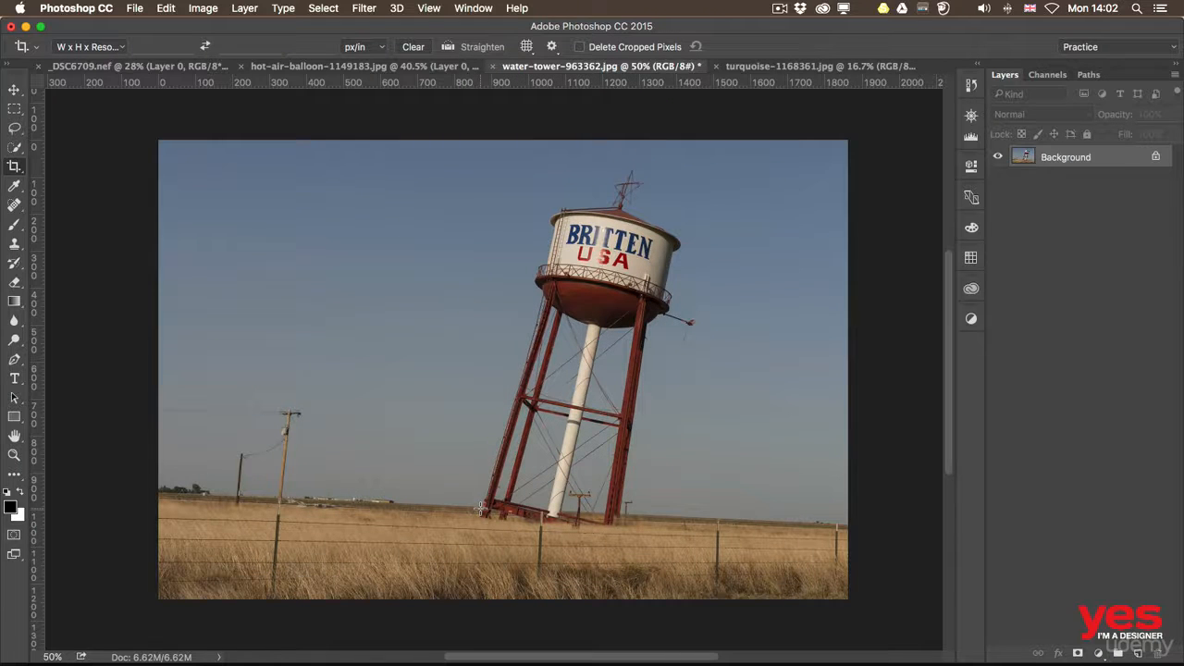
{"action": "key", "text": "super+z"}
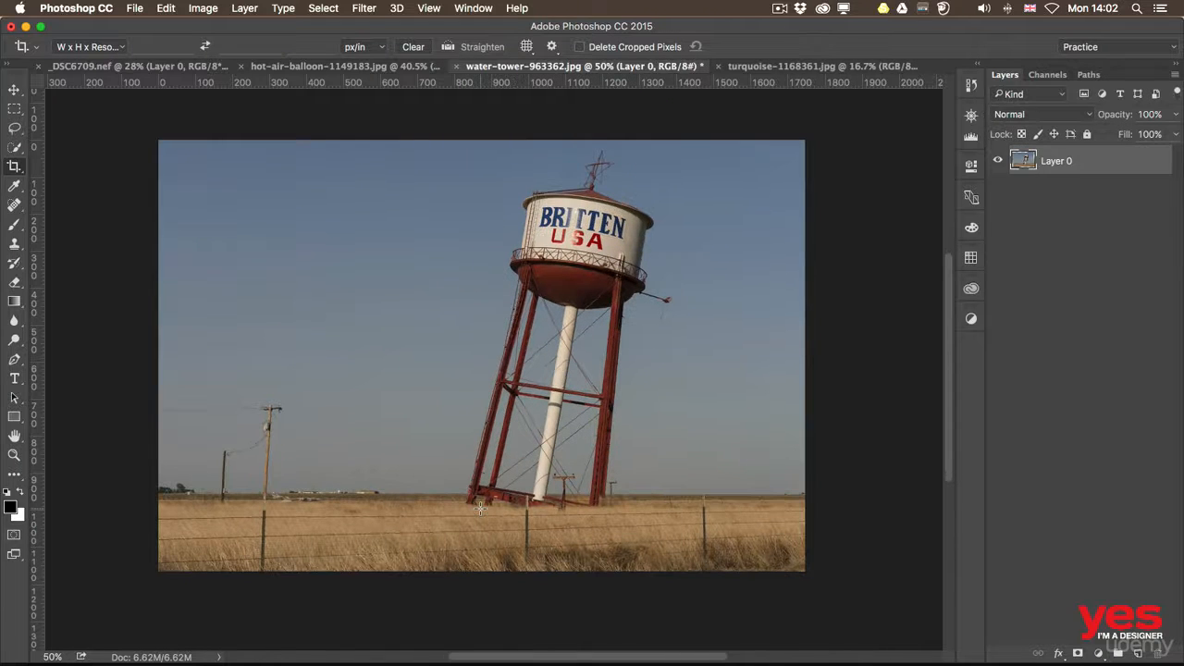
- Toggle the water-tower photo between its tilted original and its levelled version to compare the horizon line
{"action": "key", "text": "super+z"}
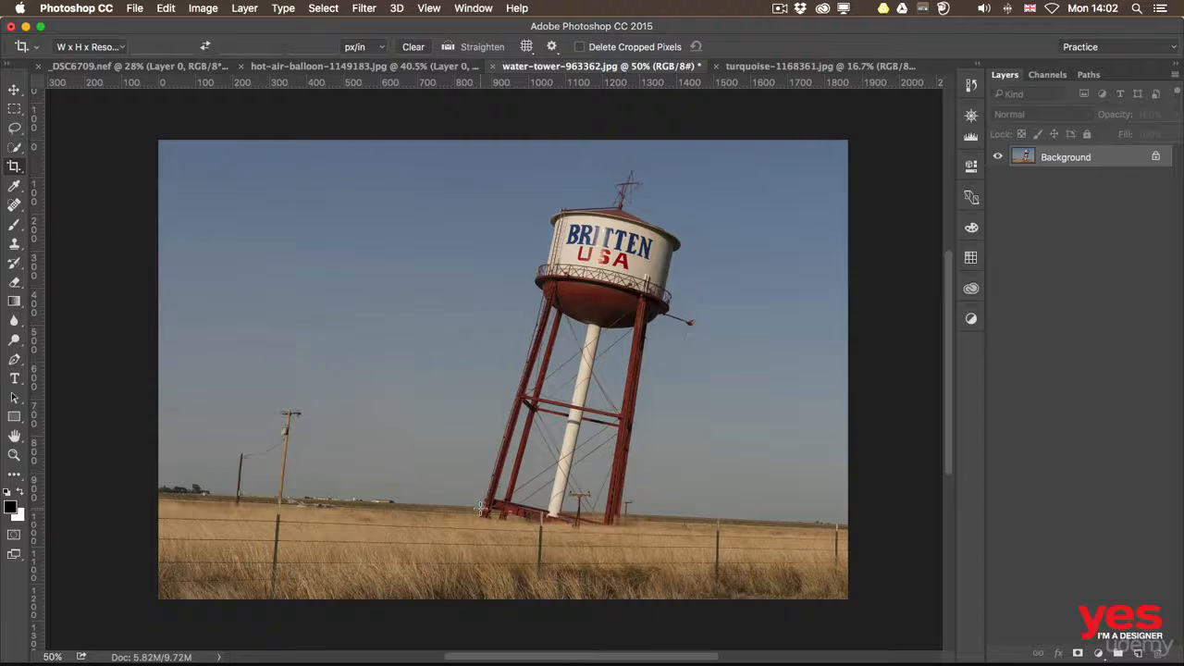
{"action": "key", "text": "super+z"}
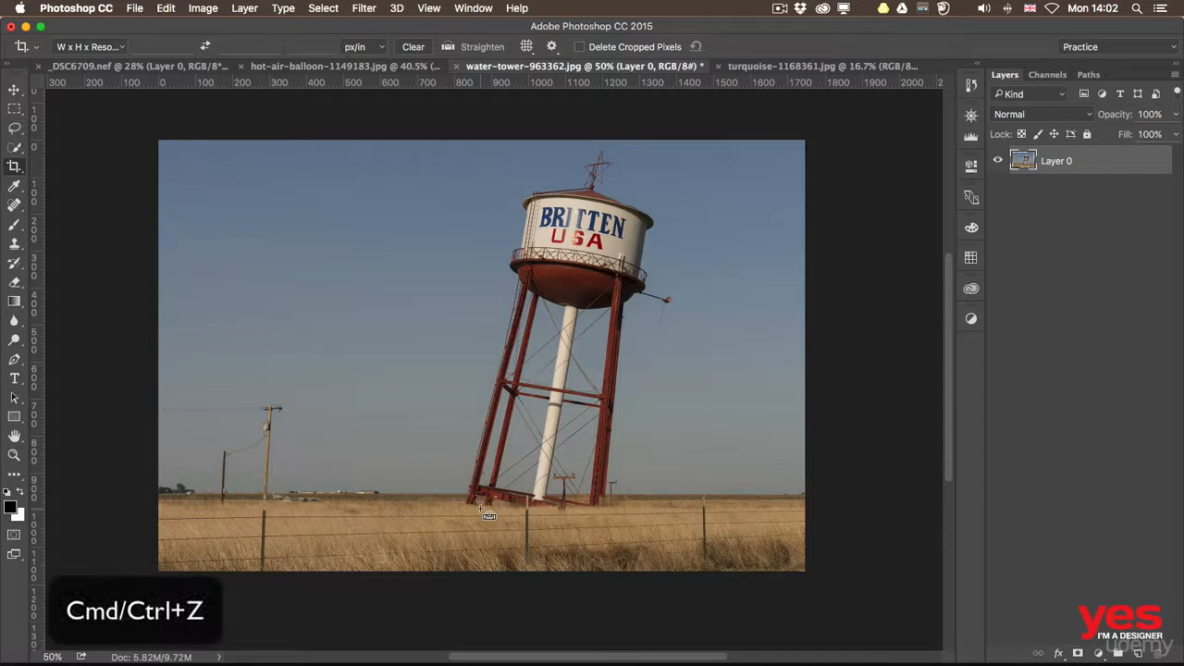
{"action": "key", "text": "super+z"}
{"action": "key", "text": "super+z"}
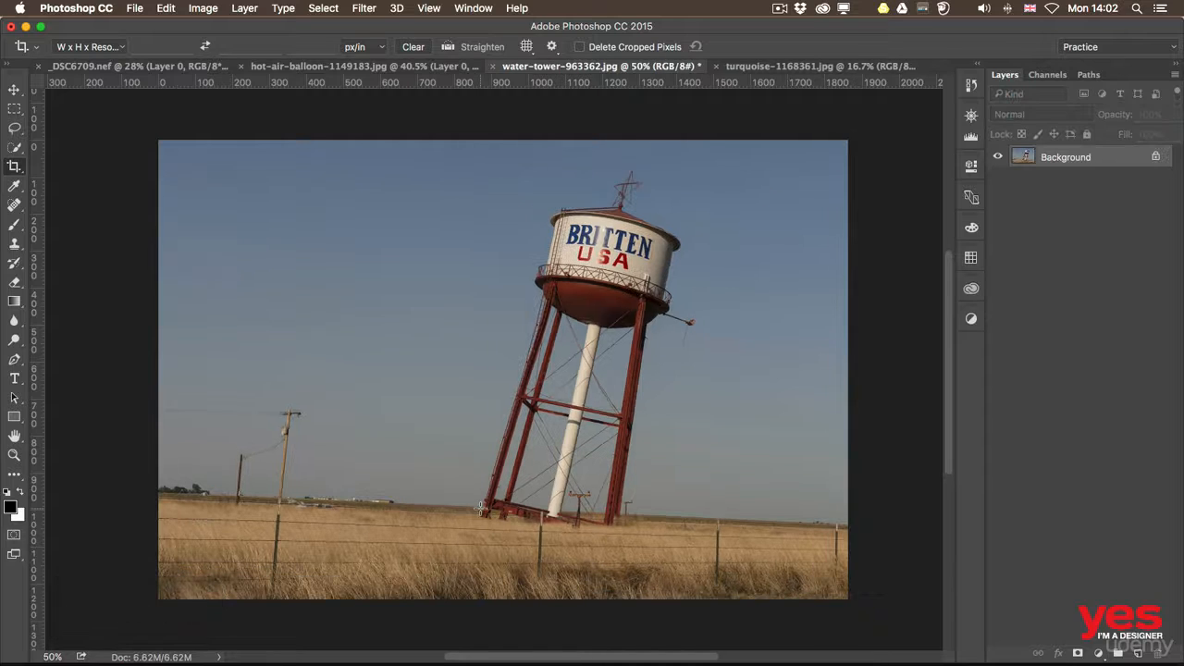
{"action": "key", "text": "super+z"}
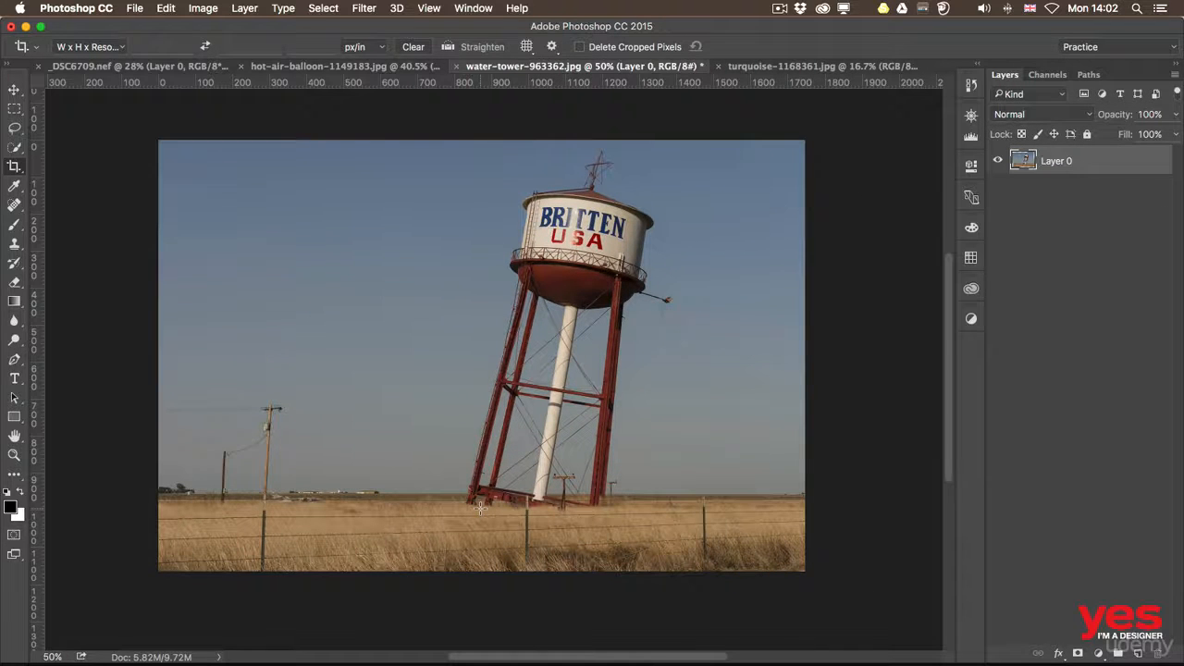
{"action": "key", "text": "super+z"}
{"action": "key", "text": "super+z"}
{"action": "key", "text": "super+z"}
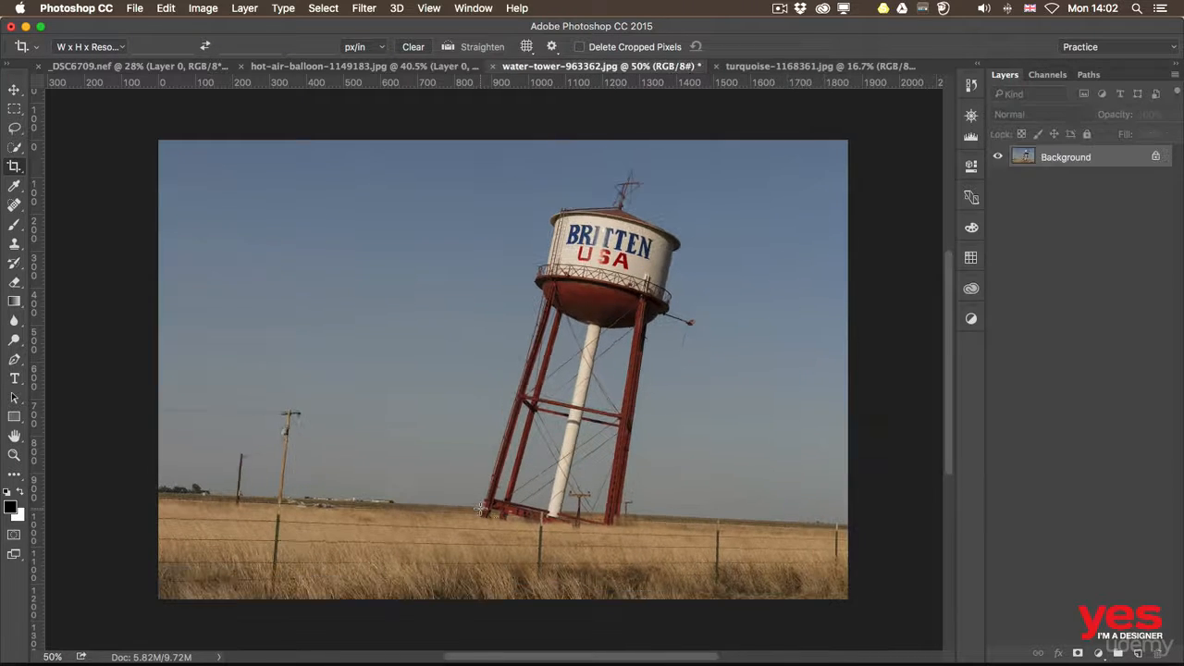
{"action": "key", "text": "super+z"}
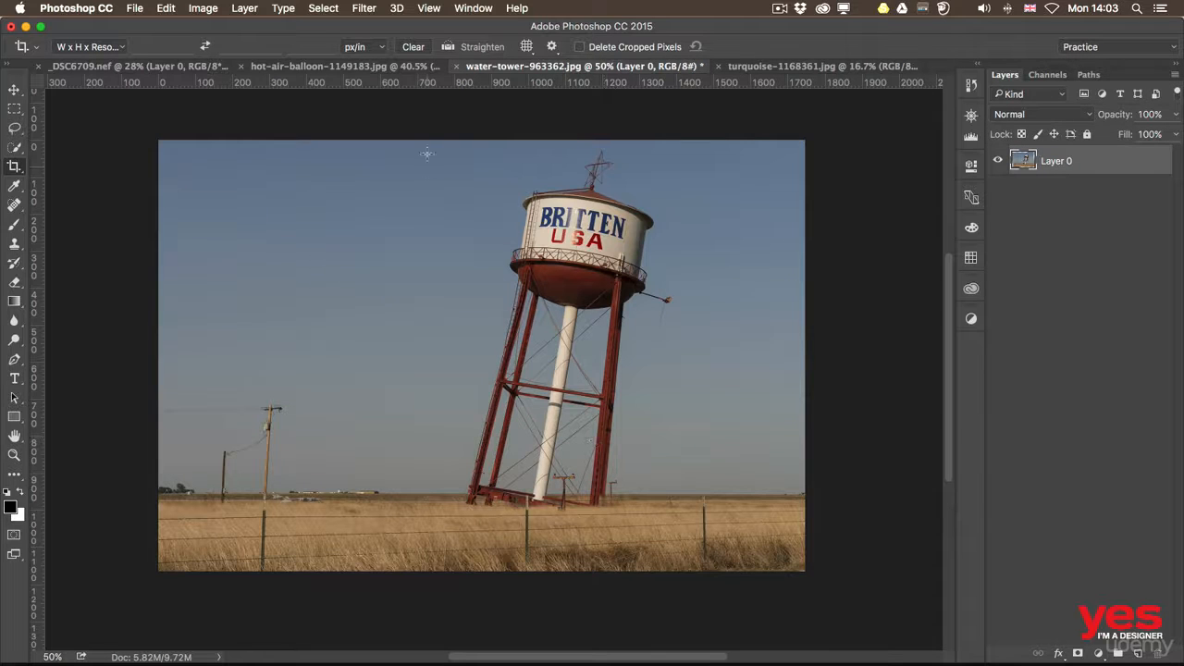
- Straighten the water-tower photo along the tower's white central column, extend the crop above and below the image, and apply it
{"action": "left_click", "coordinate": [447, 46]}
{"action": "left_click_drag", "start_coordinate": [546, 509], "coordinate": [575, 274]}
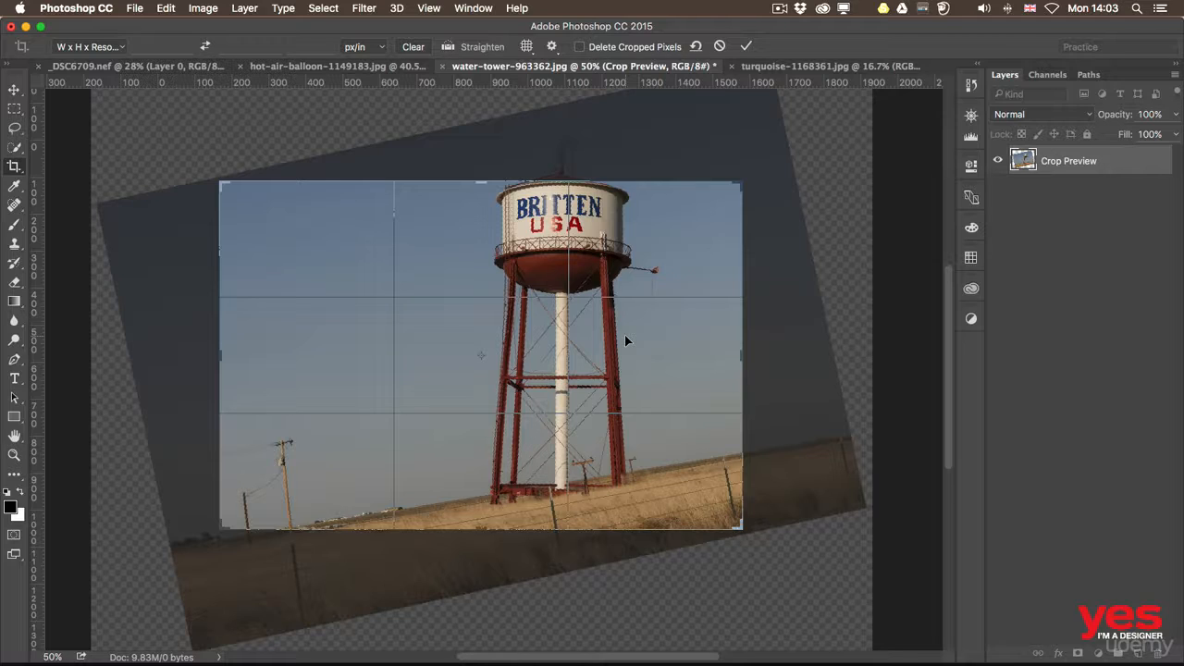
{"action": "left_click_drag", "start_coordinate": [480, 181], "coordinate": [478, 142]}
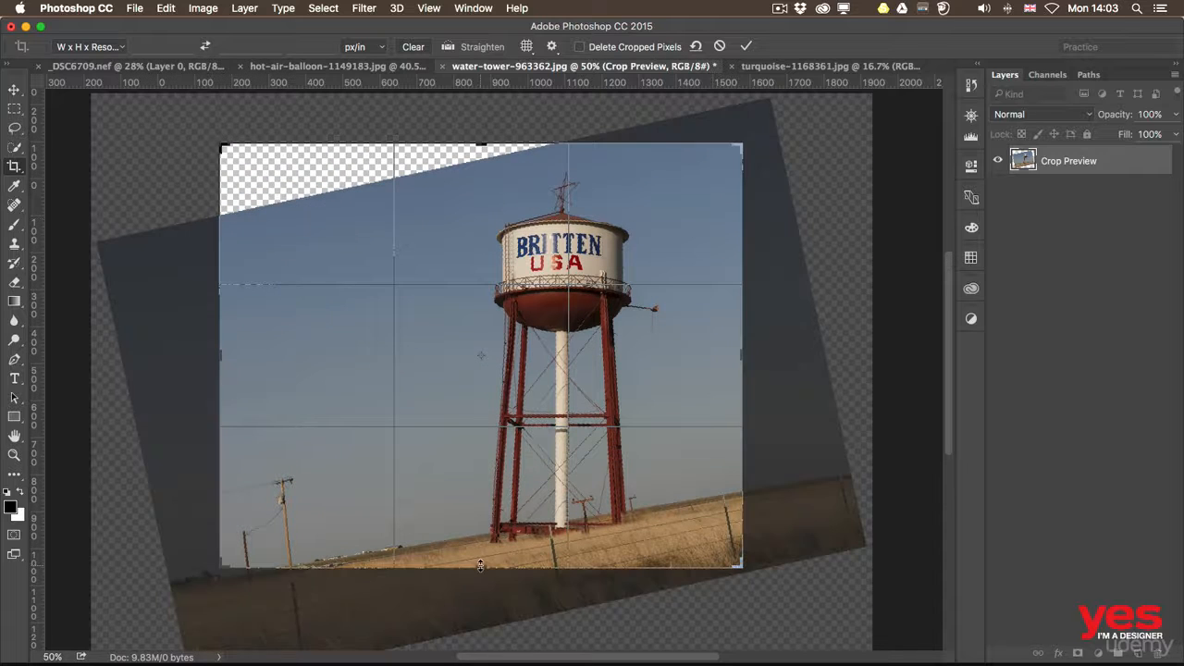
{"action": "left_click_drag", "start_coordinate": [480, 566], "coordinate": [483, 599]}
{"action": "key", "text": "Return"}
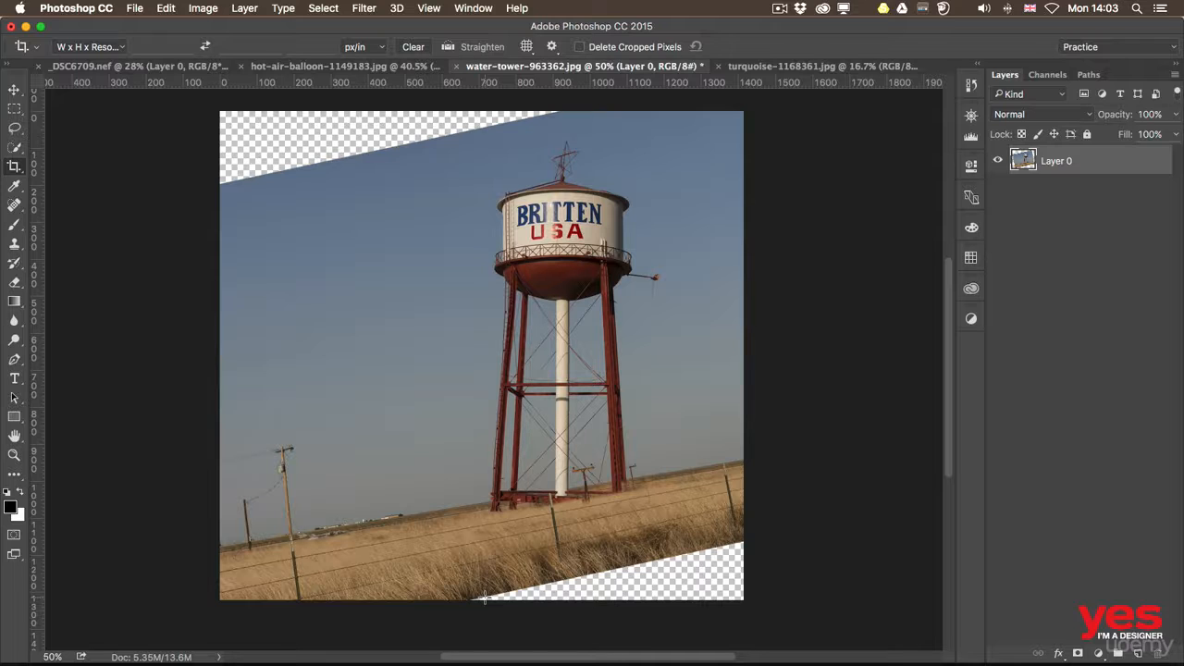
- Switch to the turquoise door photo, activate the Perspective Crop tool, and enlarge the view of the facade
{"action": "left_click", "coordinate": [814, 66]}
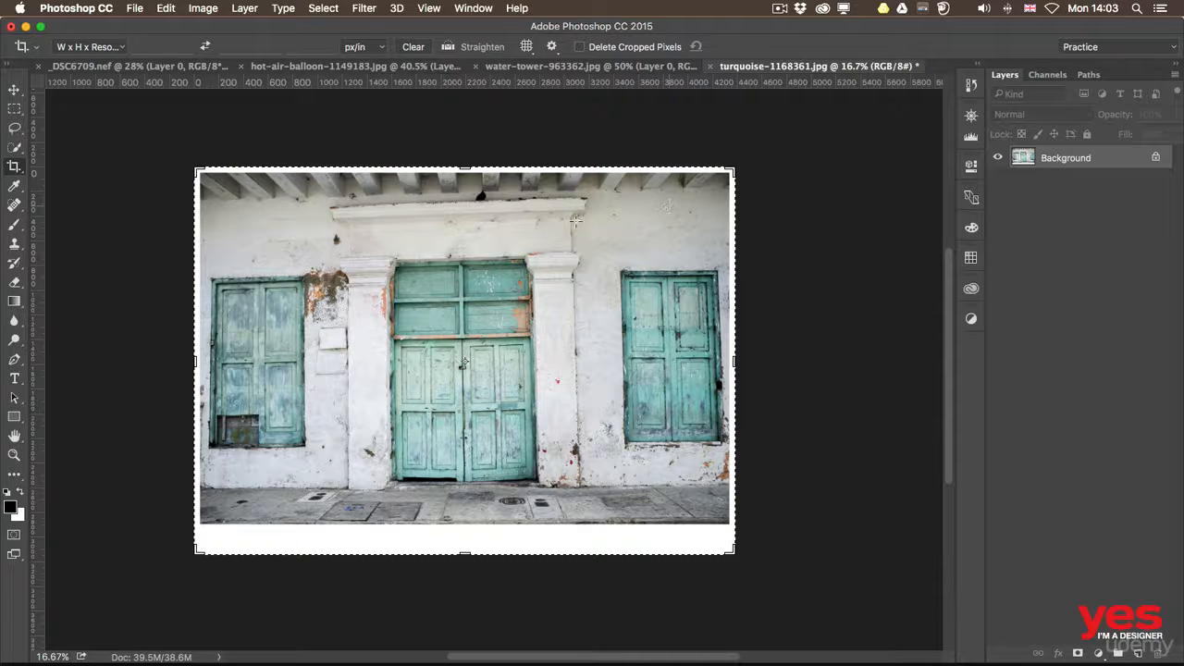
{"action": "left_click", "coordinate": [14, 168]}
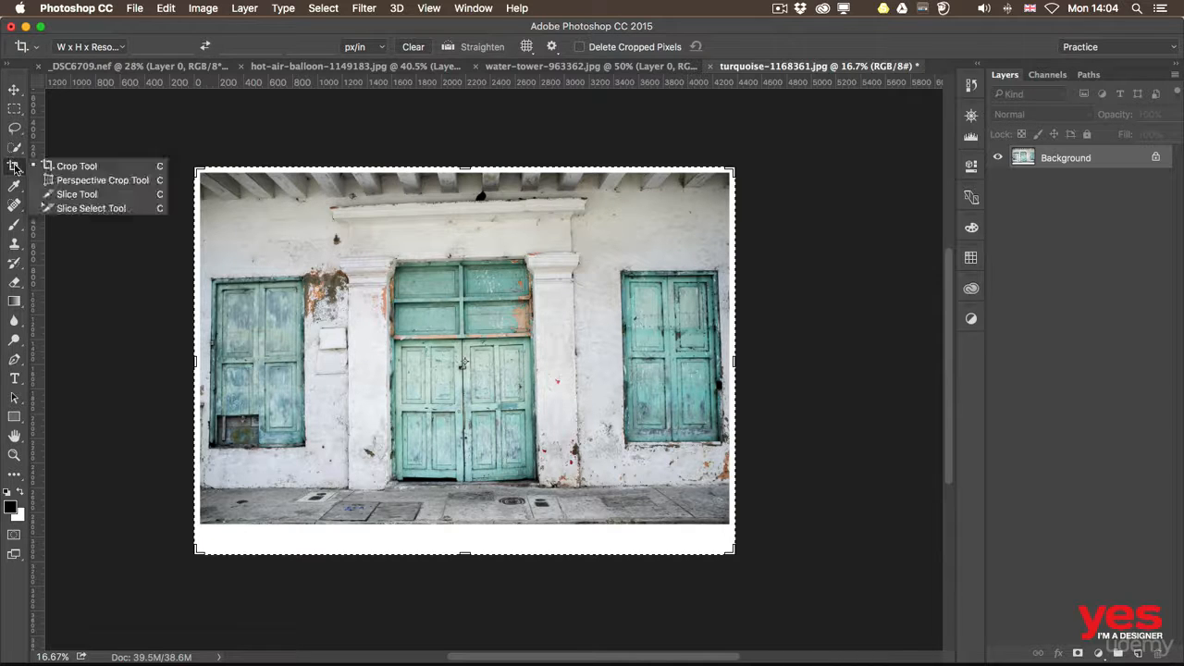
{"action": "left_click", "coordinate": [81, 180]}
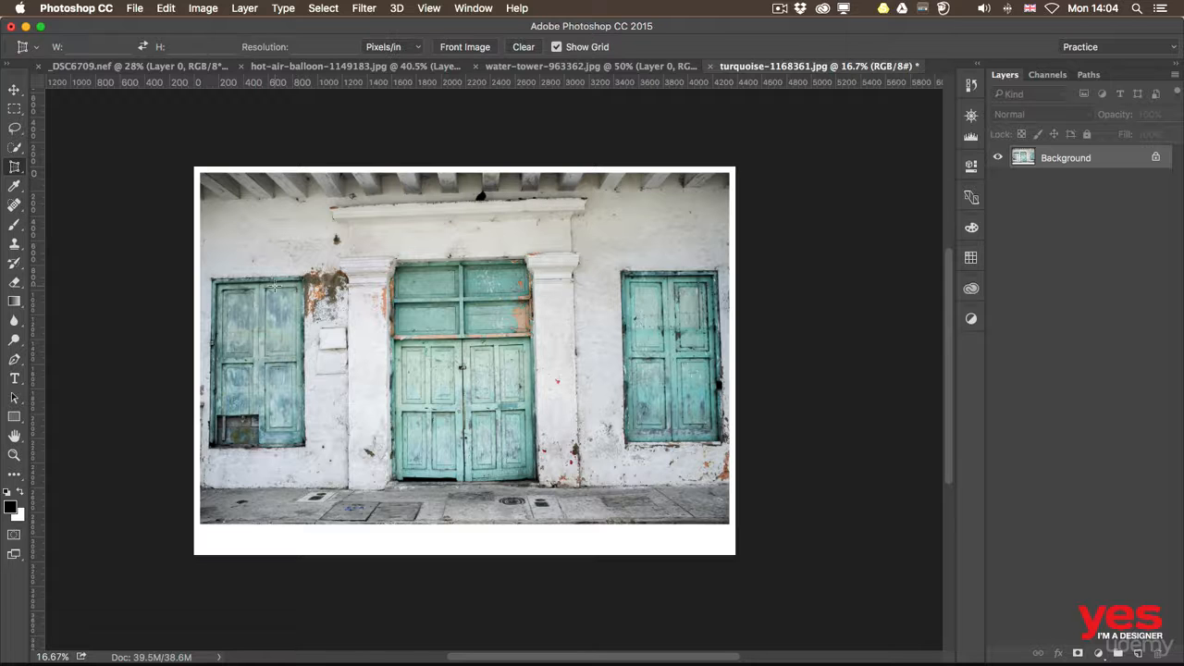
{"action": "key", "text": "super+plus"}
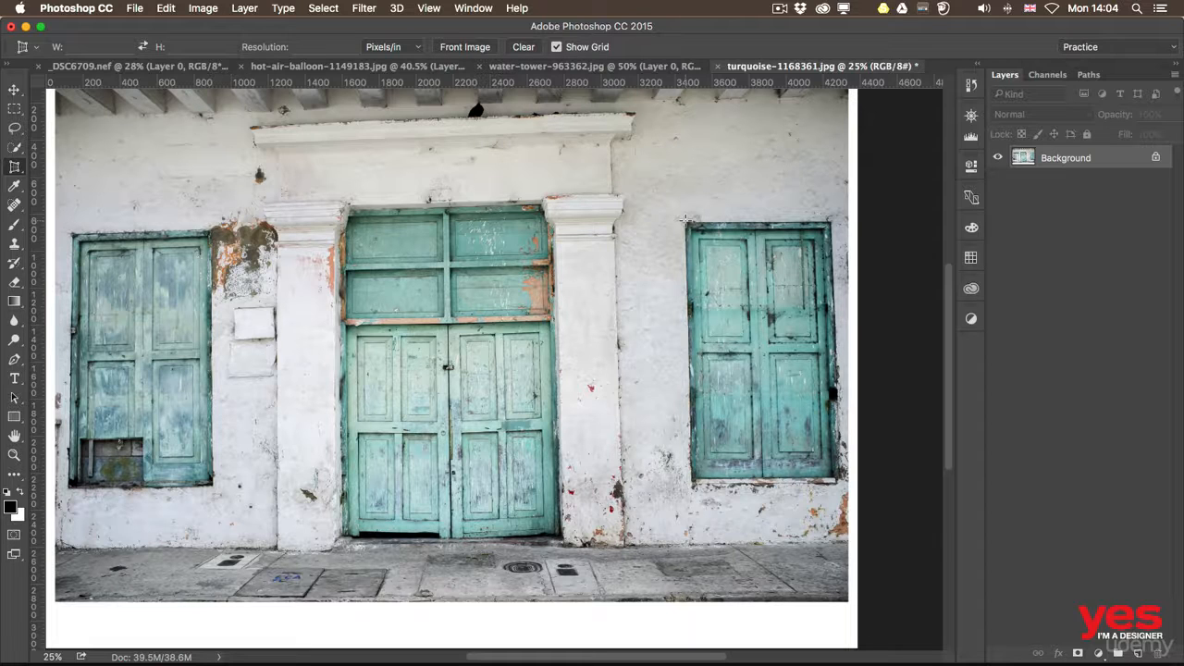
- Try a regular rectangular crop around the shuttered window to the right of the turquoise door, and cancel it
{"action": "left_click_drag", "start_coordinate": [14, 168], "coordinate": [65, 168]}
{"action": "left_click_drag", "start_coordinate": [685, 222], "coordinate": [840, 486]}
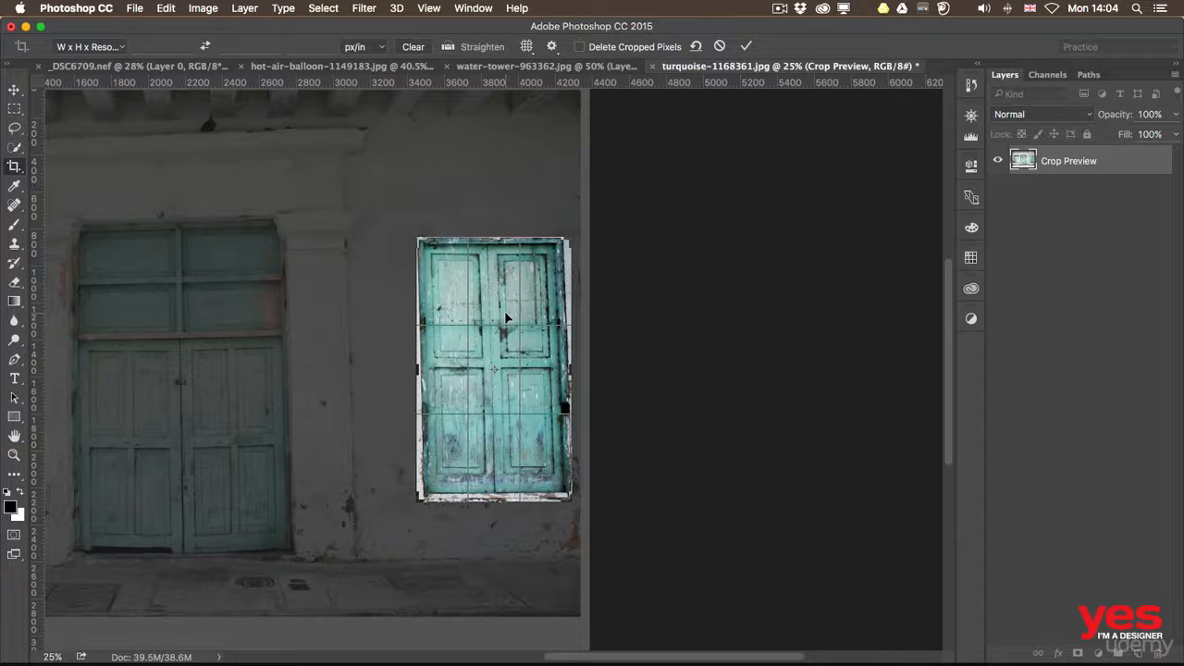
{"action": "left_click_drag", "start_coordinate": [14, 165], "coordinate": [79, 194]}
{"action": "key", "text": "Escape"}
{"action": "key", "text": "Escape"}
- Perspective-crop the door photo to the right-hand shuttered window by marking its four frame corners, and bring the result into view
{"action": "left_click_drag", "start_coordinate": [13, 166], "coordinate": [56, 180]}
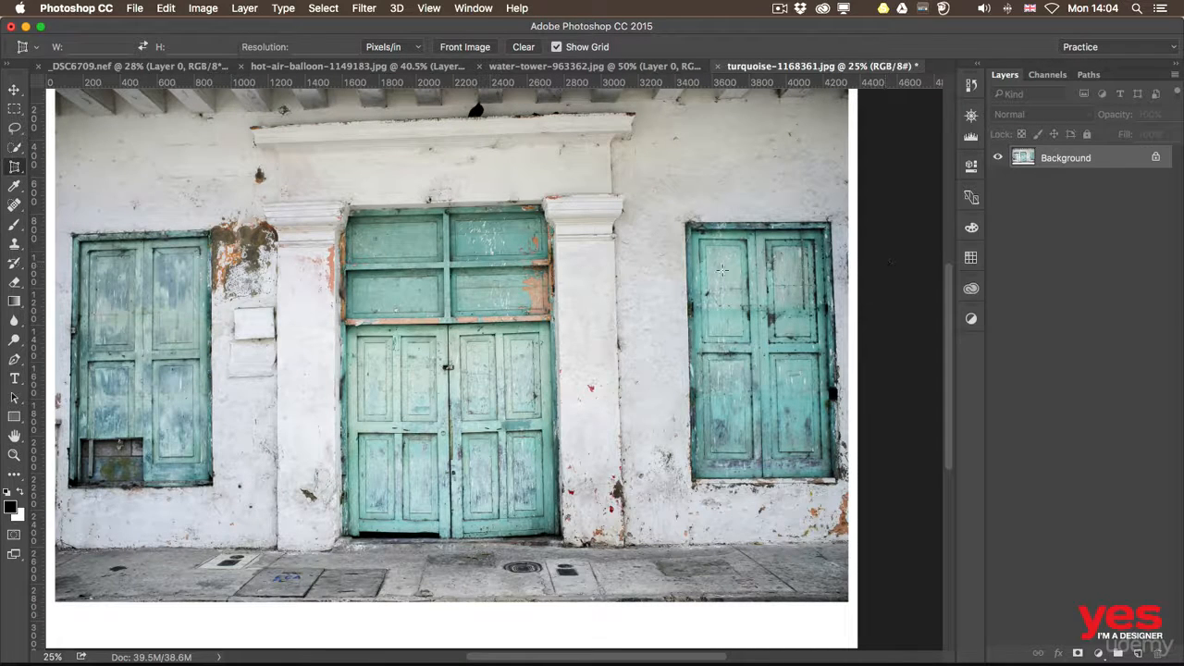
{"action": "key", "text": "z"}
{"action": "left_click_drag", "start_coordinate": [726, 272], "coordinate": [767, 277]}
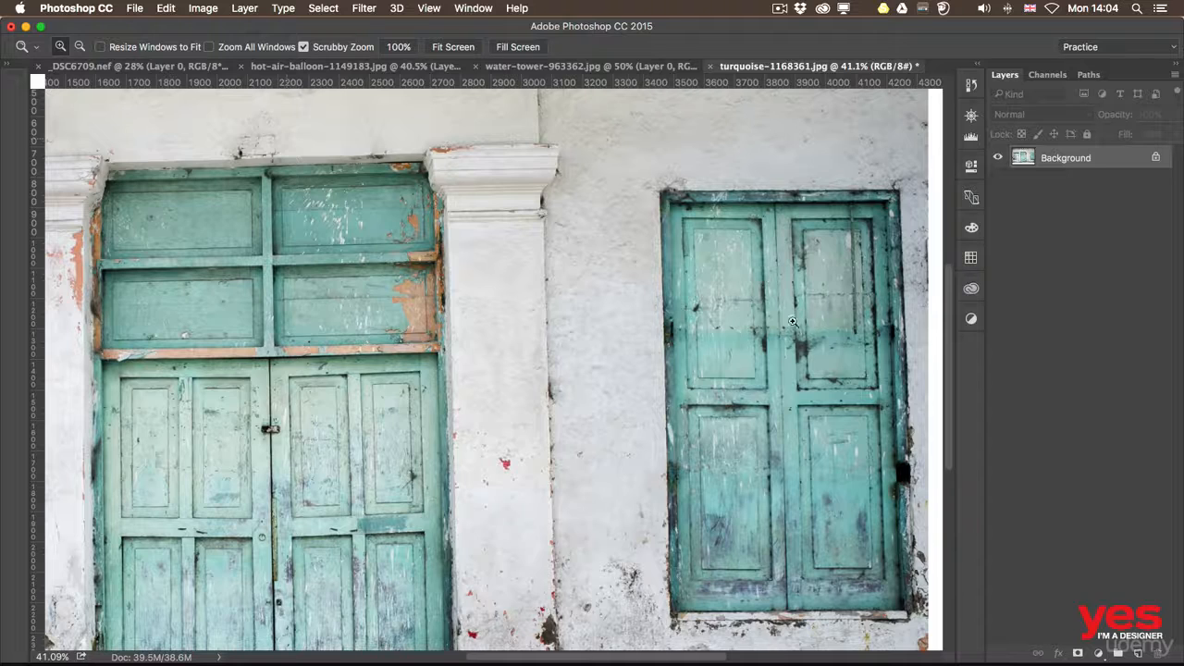
{"action": "left_click_drag", "start_coordinate": [792, 321], "coordinate": [626, 267]}
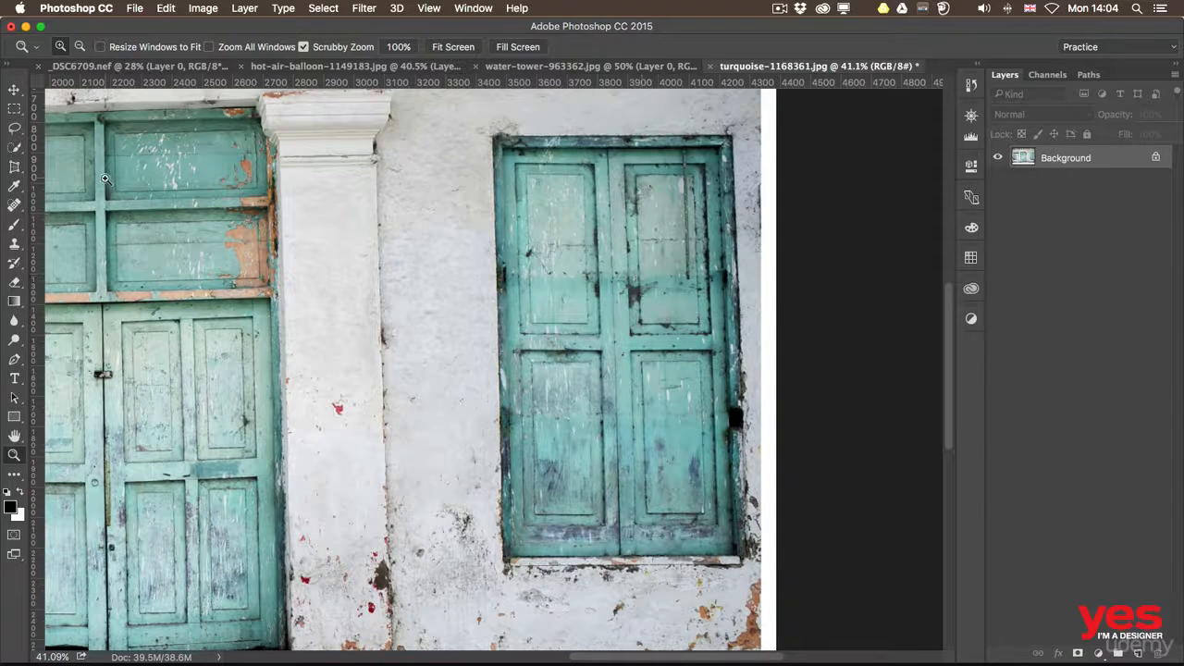
{"action": "left_click", "coordinate": [14, 167]}
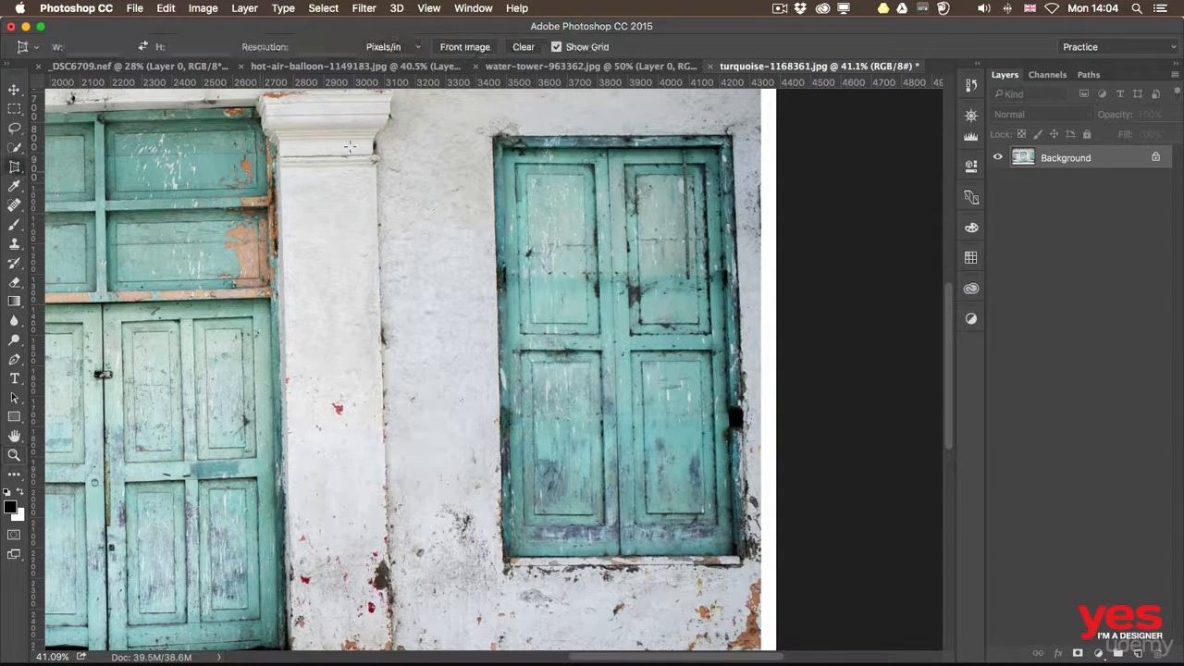
{"action": "left_click", "coordinate": [493, 136]}
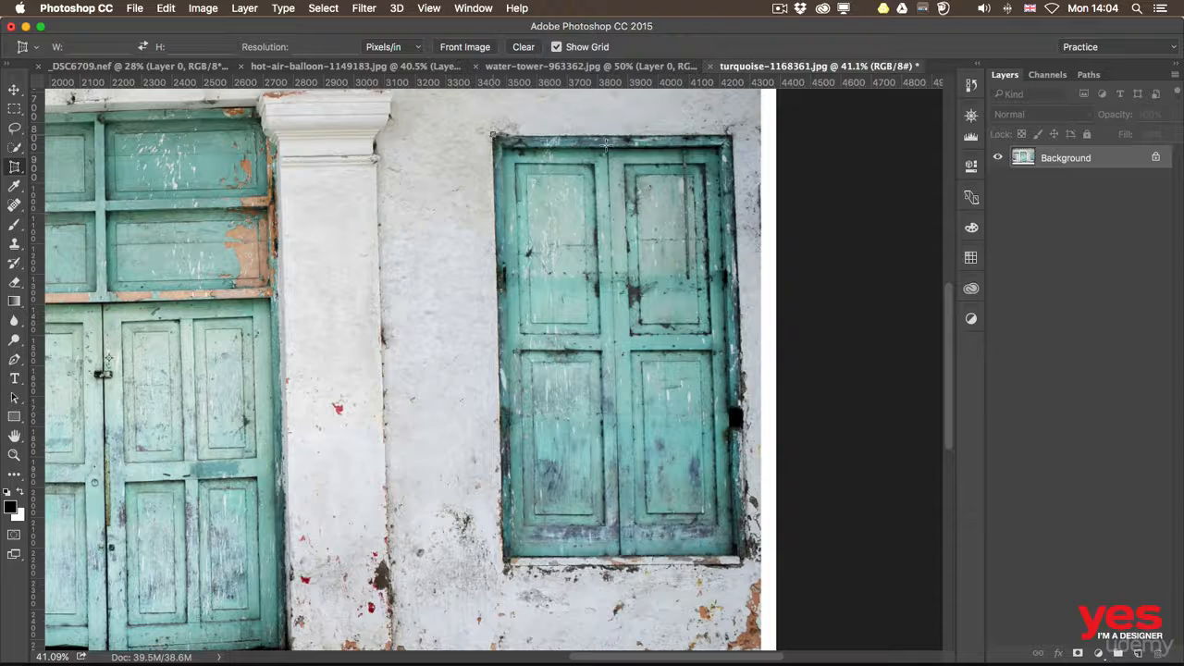
{"action": "left_click", "coordinate": [729, 135]}
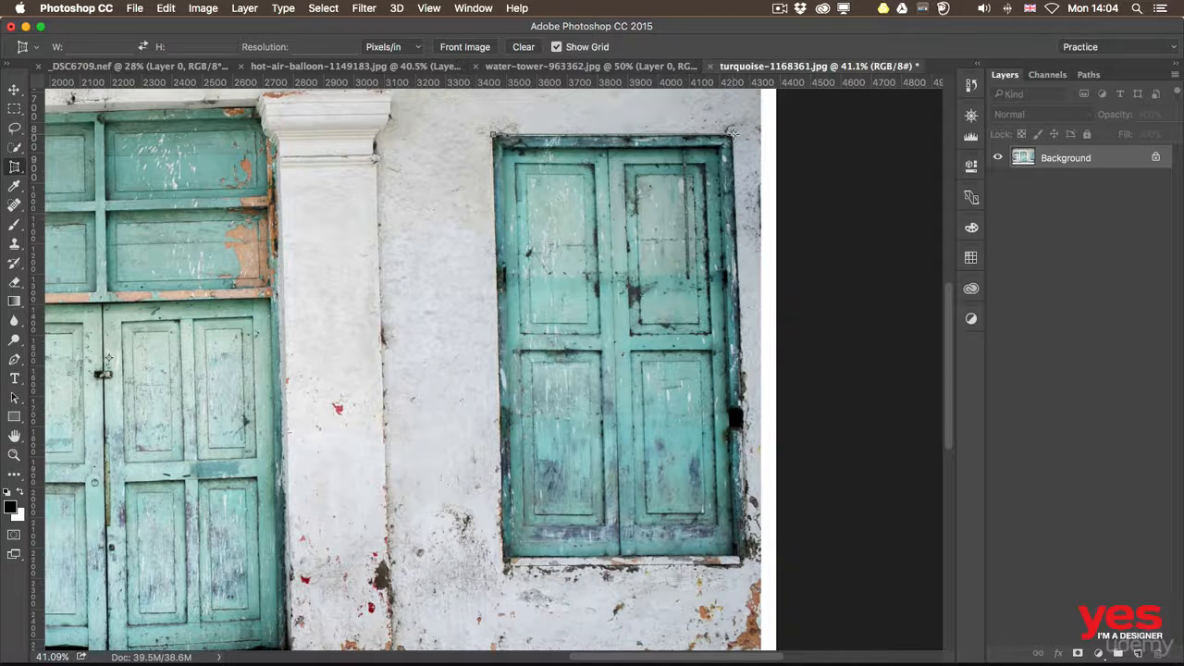
{"action": "left_click", "coordinate": [739, 561]}
{"action": "left_click", "coordinate": [579, 552]}
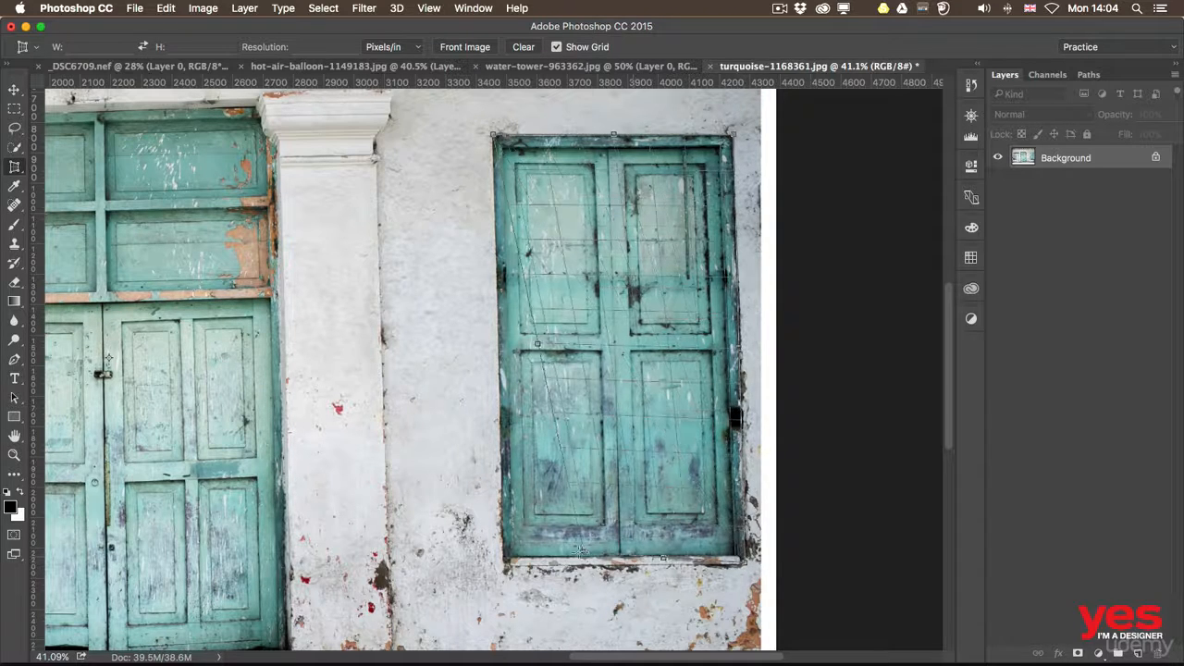
{"action": "left_click_drag", "start_coordinate": [579, 552], "coordinate": [504, 561]}
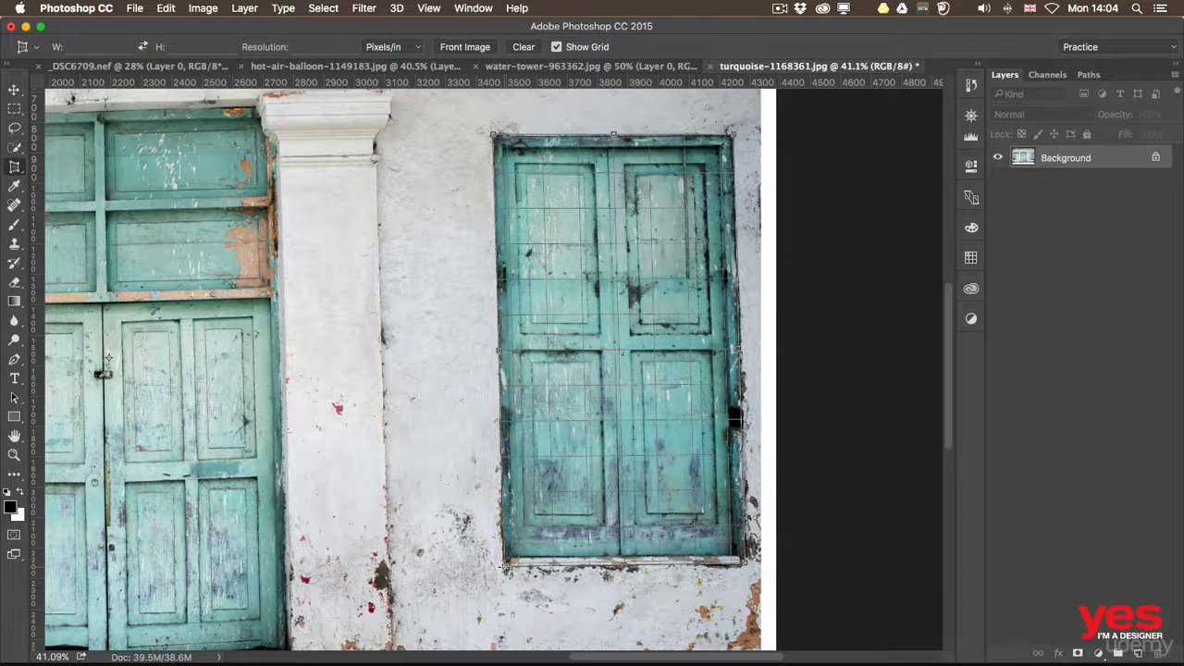
{"action": "key", "text": "Return"}
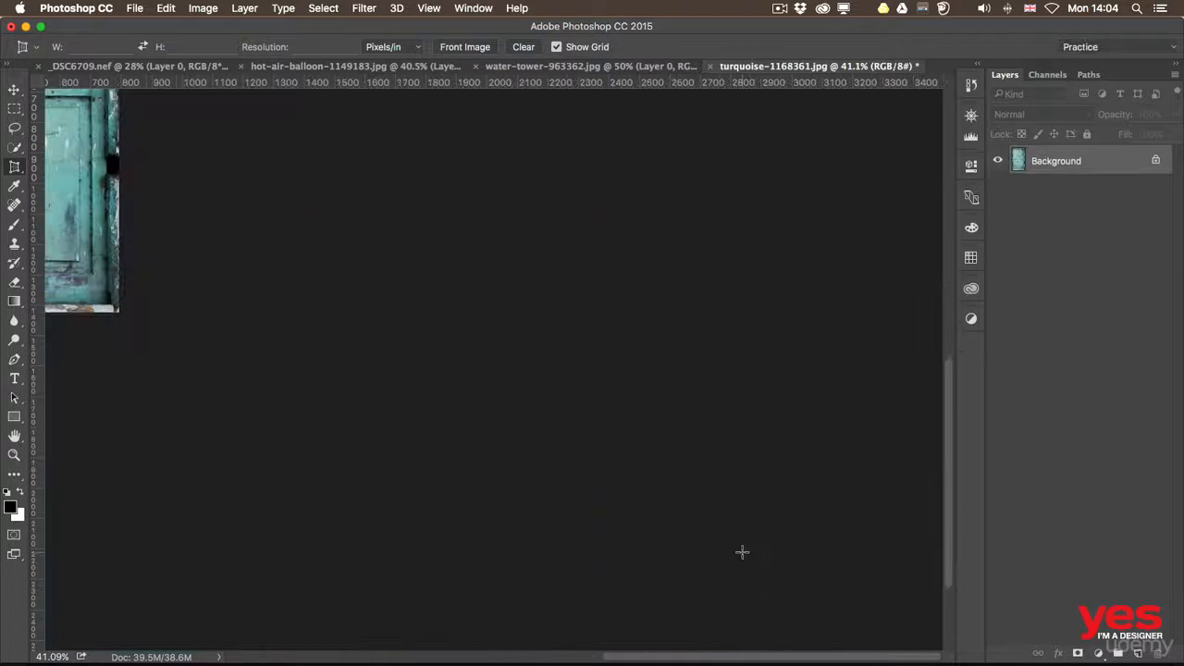
{"action": "left_click_drag", "start_coordinate": [363, 341], "coordinate": [593, 461]}
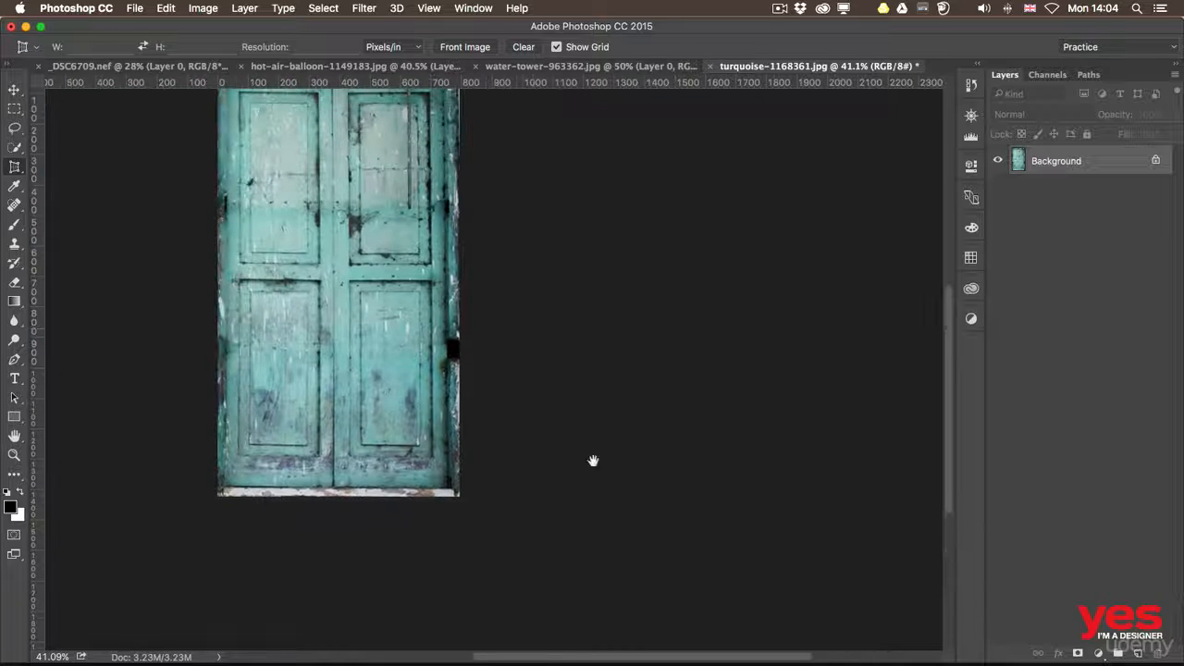
{"action": "left_click_drag", "start_coordinate": [532, 329], "coordinate": [632, 410]}
{"action": "key", "text": "super+minus"}
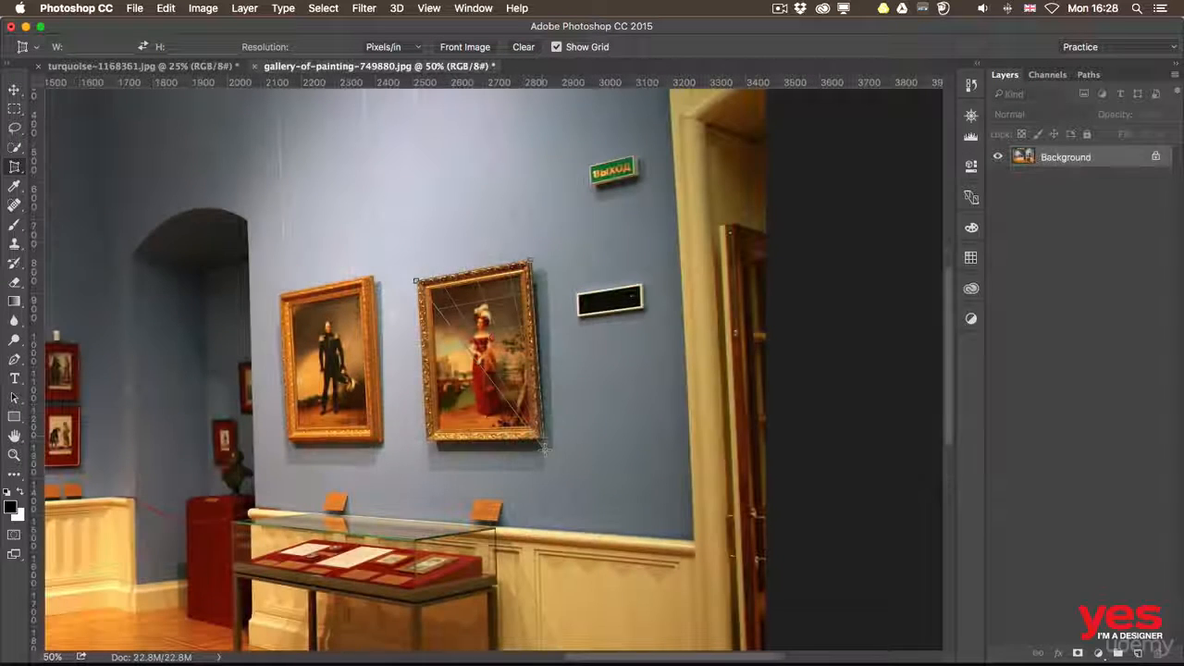
- Perspective-crop the gallery photo to the framed painting of the woman in red by marking its frame corners, and apply the crop
{"action": "left_click_drag", "start_coordinate": [533, 407], "coordinate": [536, 441]}
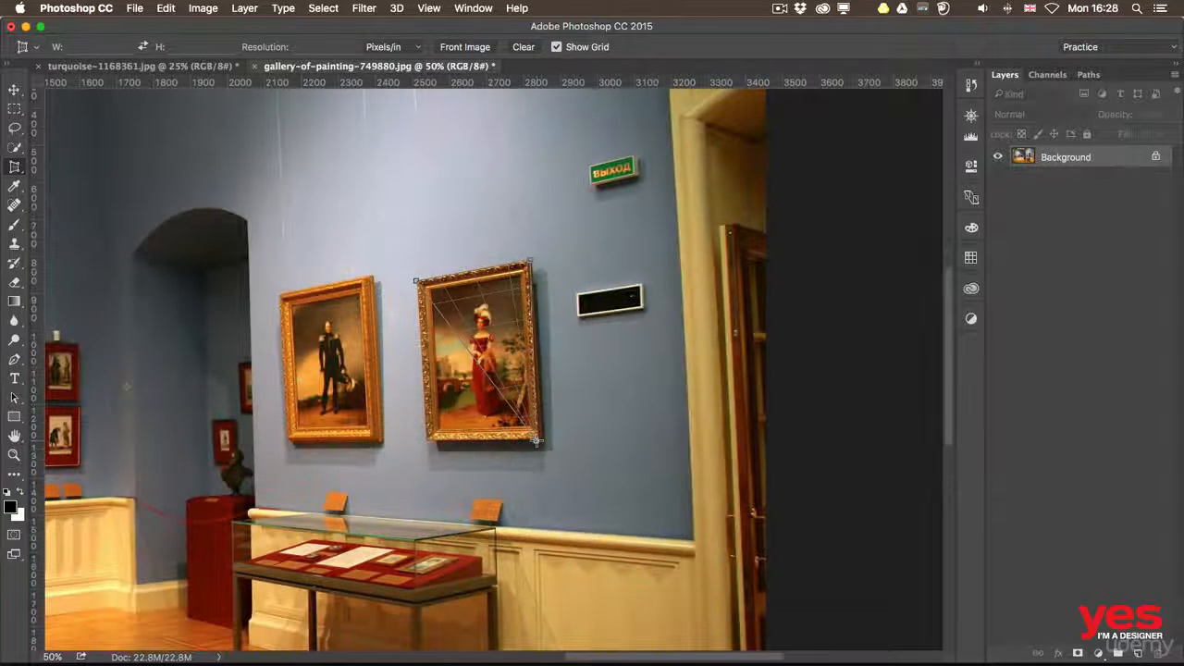
{"action": "left_click", "coordinate": [543, 441]}
{"action": "left_click", "coordinate": [427, 443]}
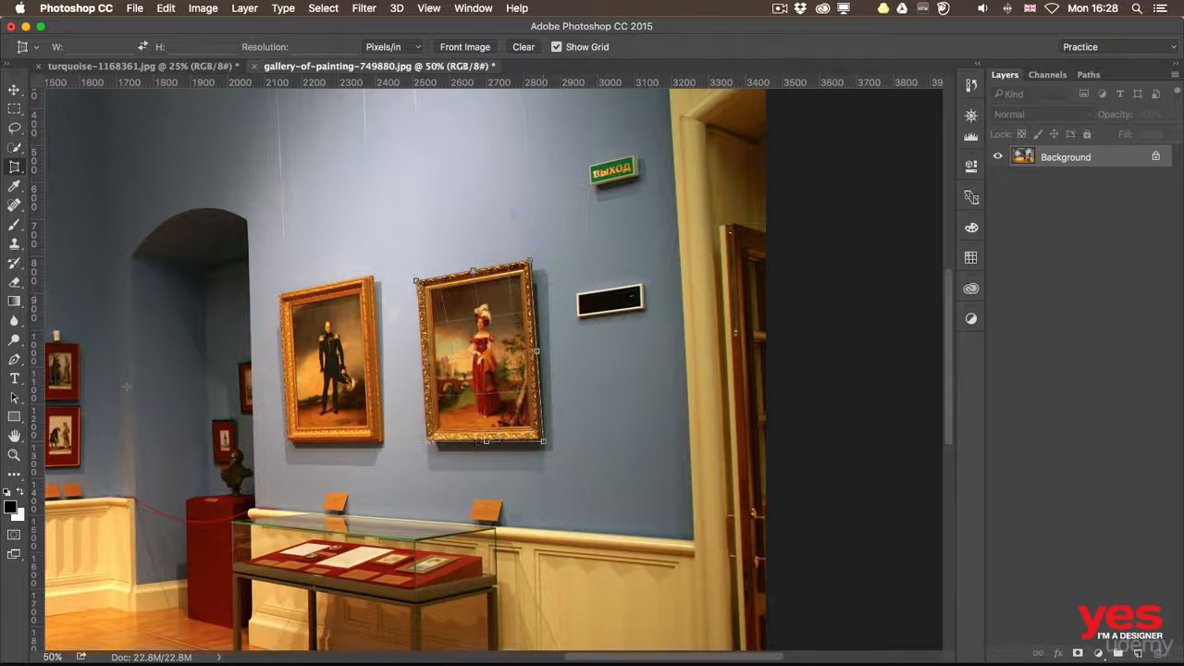
{"action": "left_click", "coordinate": [427, 443]}
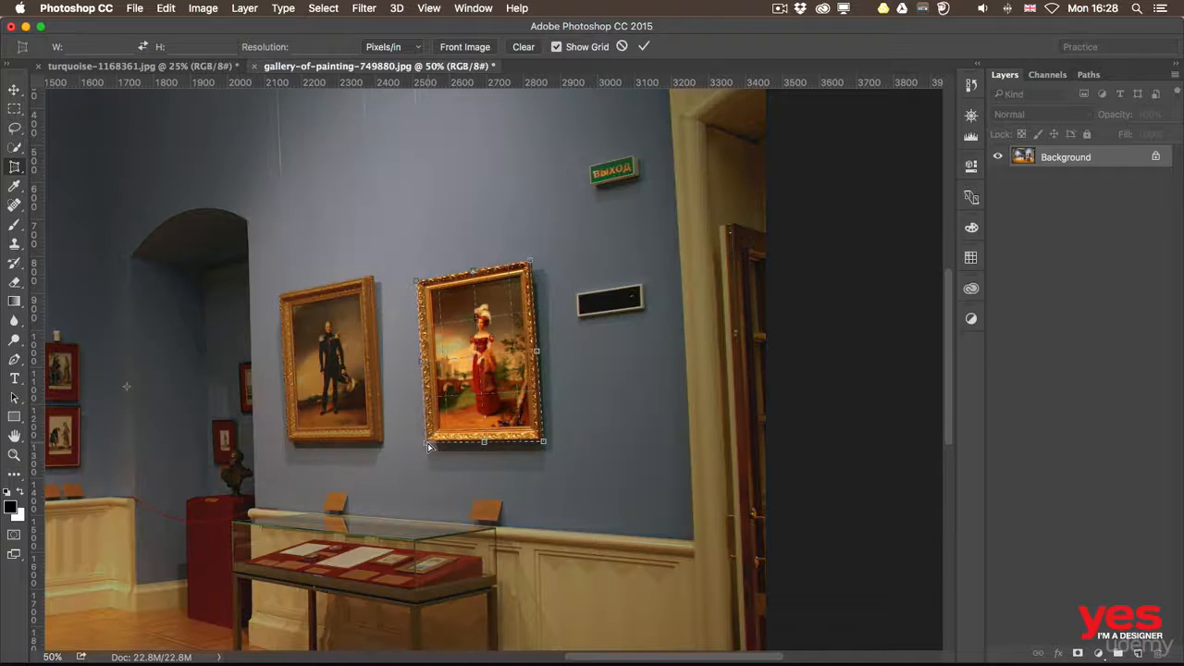
{"action": "key", "text": "Return"}
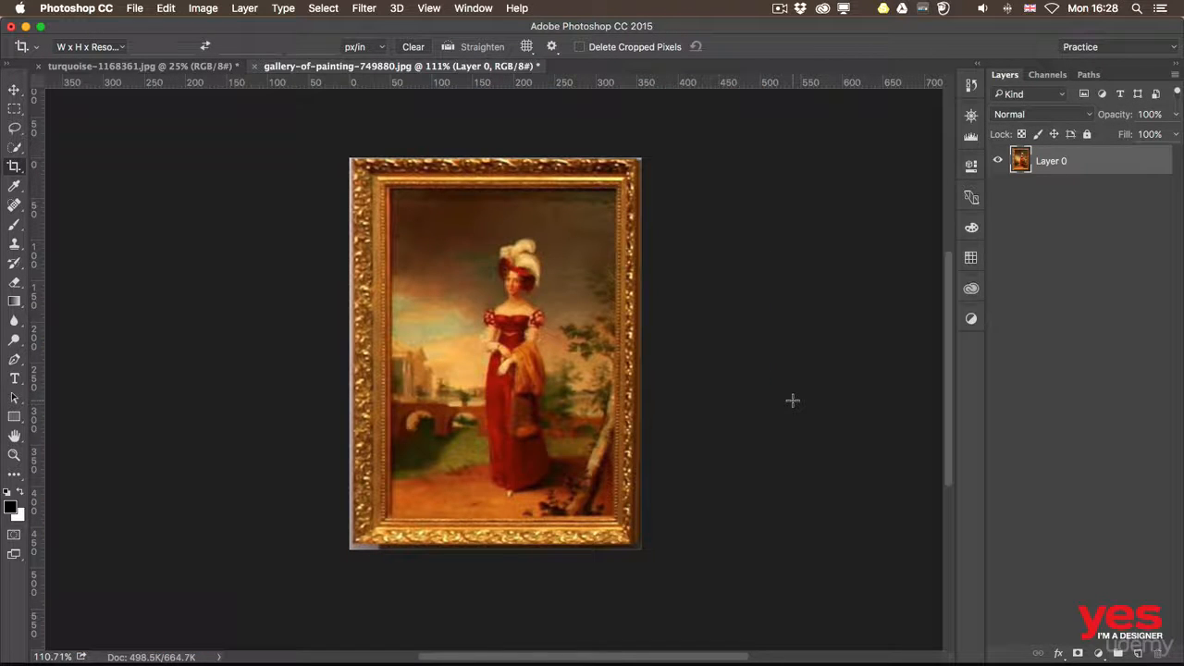